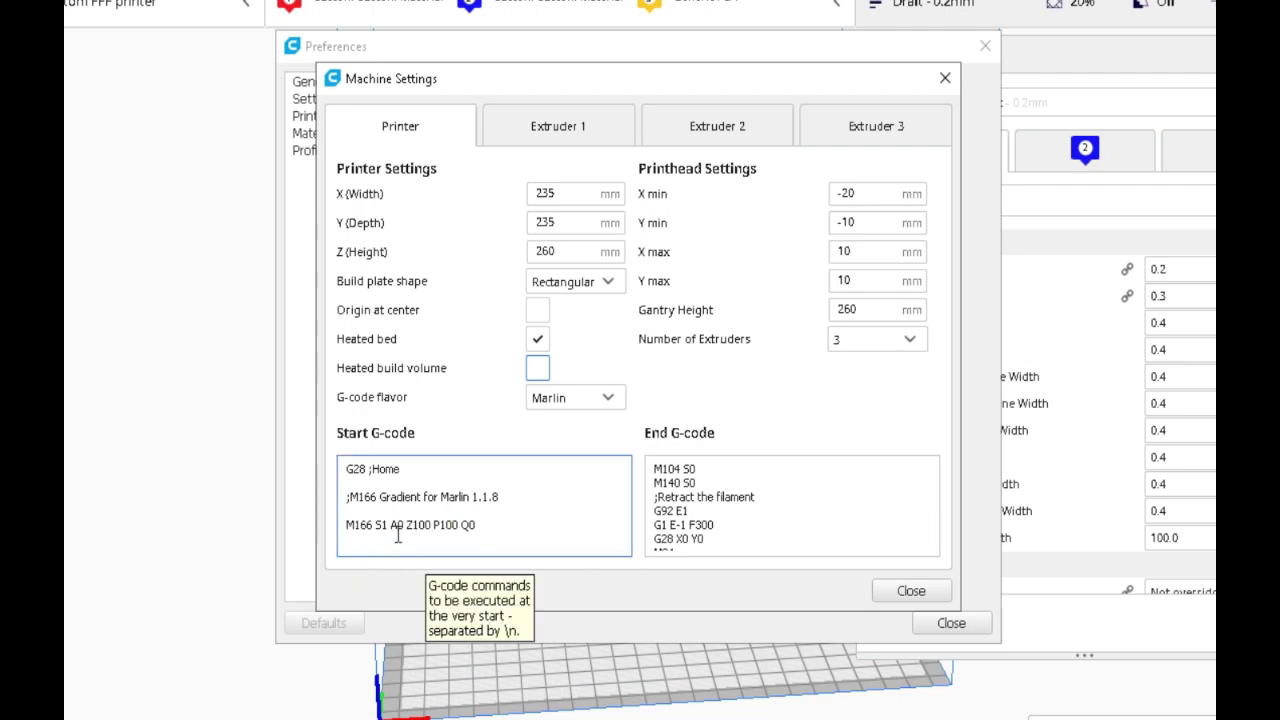
- Change the Marlin version in the M166 Gradient comment from 1.1.8 to 2.0
{"action": "left_click", "coordinate": [518, 496]}
{"action": "key", "text": "BackSpace"}
{"action": "key", "text": "BackSpace"}
{"action": "key", "text": "BackSpace"}
{"action": "key", "text": "BackSpace"}
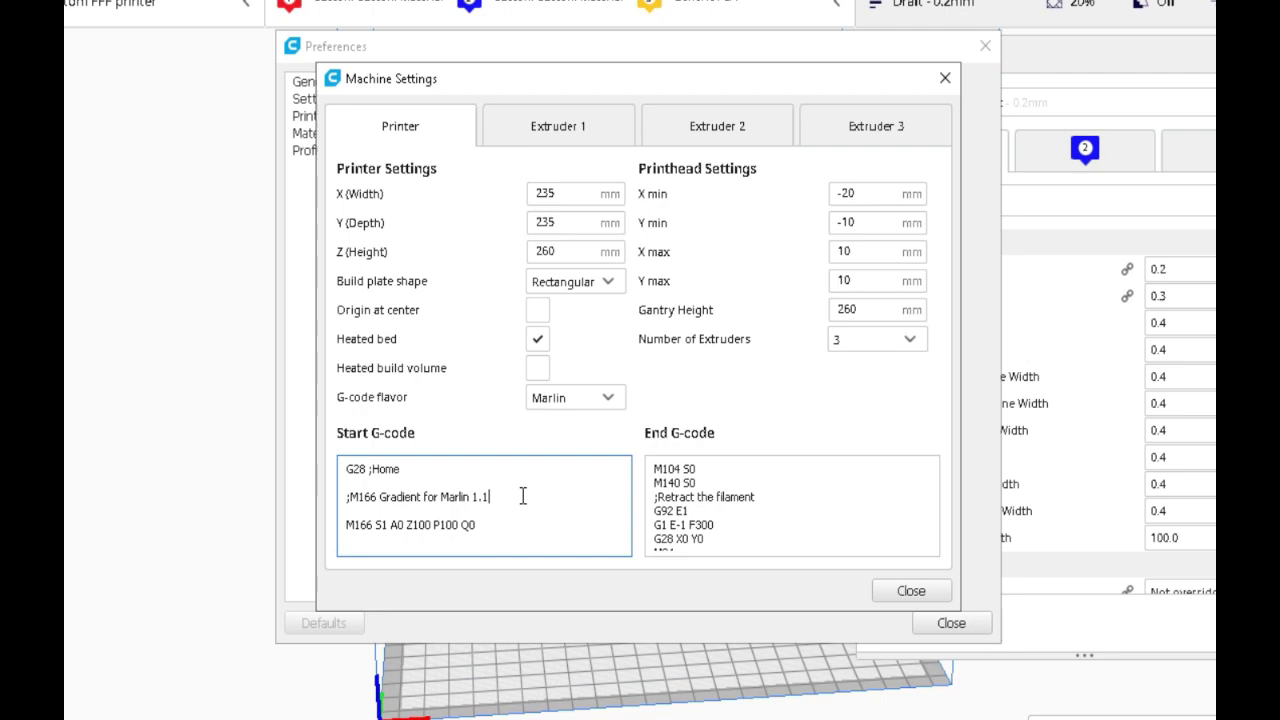
{"action": "key", "text": "BackSpace"}
{"action": "type", "text": "2.0"}
- Shorten the gradient line to 'M166 S1 A0 Z100' by removing P100 and Q0
{"action": "left_click", "coordinate": [450, 545]}
{"action": "left_click", "coordinate": [490, 520]}
{"action": "key", "text": "BackSpace"}
{"action": "key", "text": "BackSpace"}
{"action": "key", "text": "BackSpace"}
{"action": "key", "text": "BackSpace"}
{"action": "key", "text": "BackSpace"}
{"action": "key", "text": "BackSpace"}
{"action": "key", "text": "BackSpace"}
{"action": "key", "text": "BackSpace"}
{"action": "left_click", "coordinate": [389, 530]}
{"action": "key", "text": "BackSpace"}
{"action": "key", "text": "BackSpace"}
{"action": "key", "text": "BackSpace"}
{"action": "type", "text": "S1"}
{"action": "left_click", "coordinate": [400, 525]}
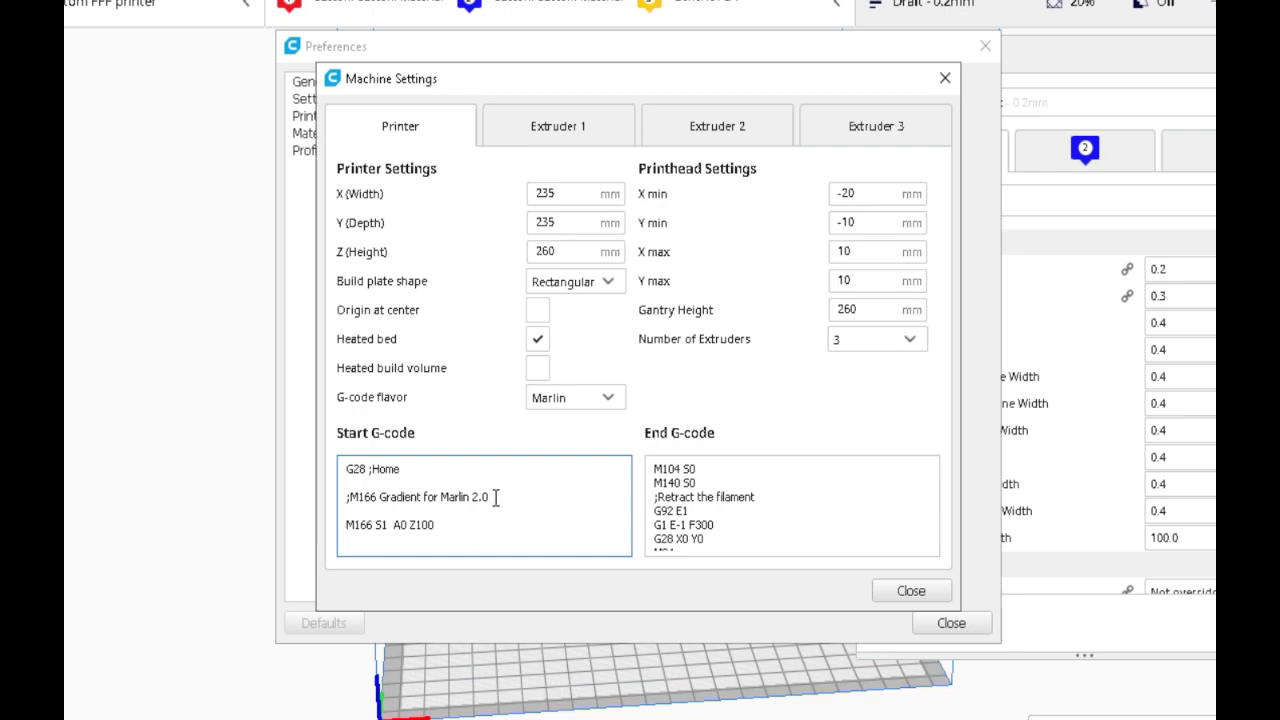
{"action": "key", "text": "Return"}
- Add comment lines ';A= start Z height', ';Z= End Z height' and ';I= Start Vtool'
{"action": "type", "text": ";"}
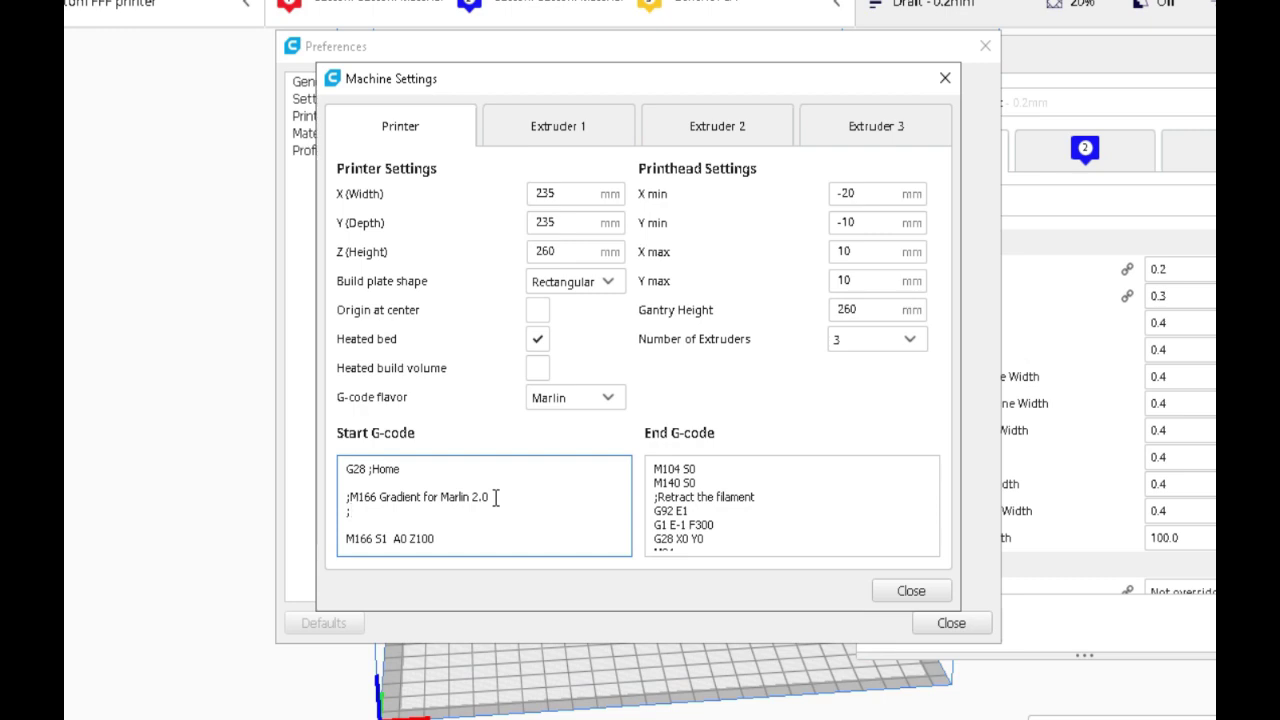
{"action": "type", "text": "A= start Z height"}
{"action": "key", "text": "Return"}
{"action": "type", "text": ";Z"}
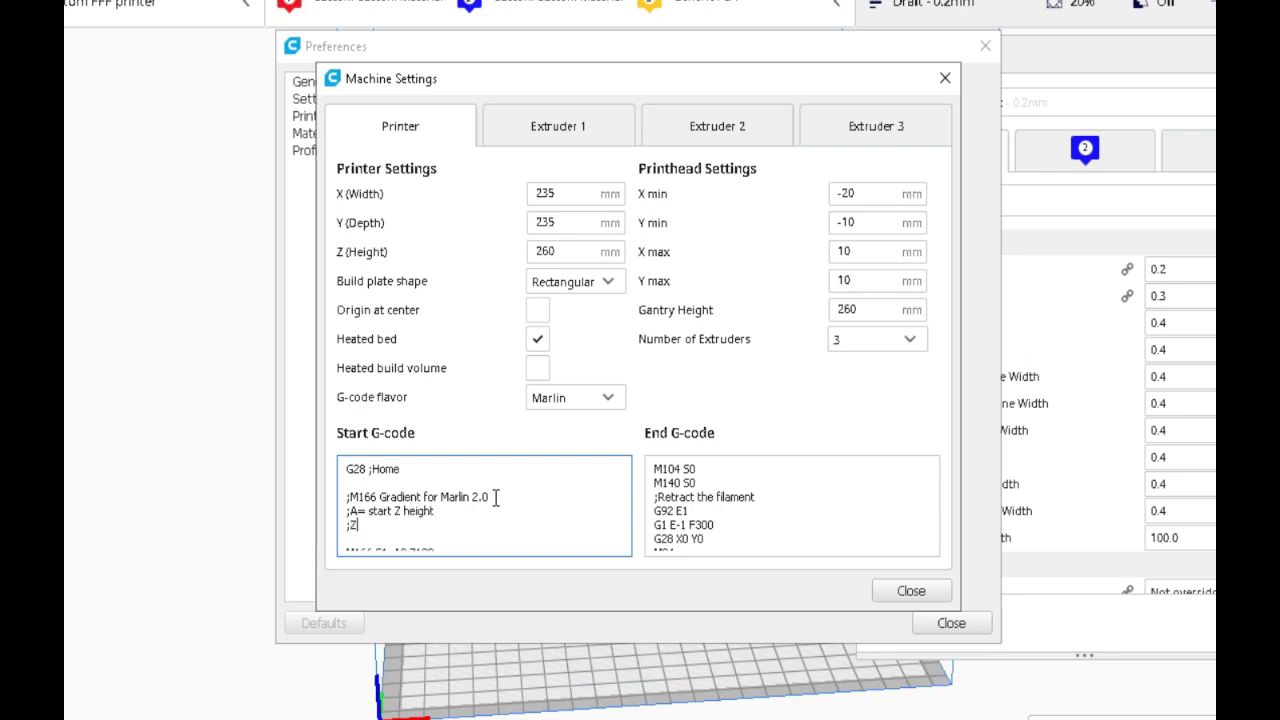
{"action": "type", "text": "= End Z height"}
{"action": "key", "text": "Return"}
{"action": "type", "text": ";"}
{"action": "scroll", "coordinate": [495, 497], "scroll_direction": "down", "scroll_amount": 1}
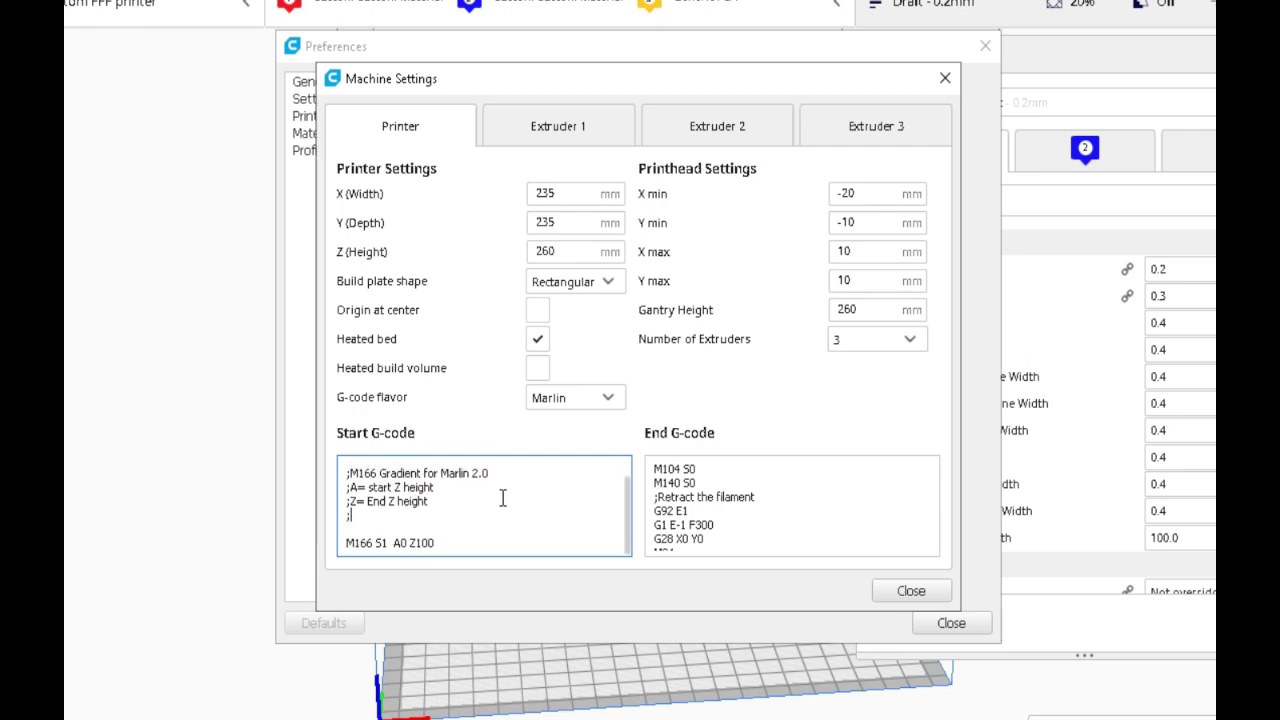
{"action": "left_click", "coordinate": [446, 542]}
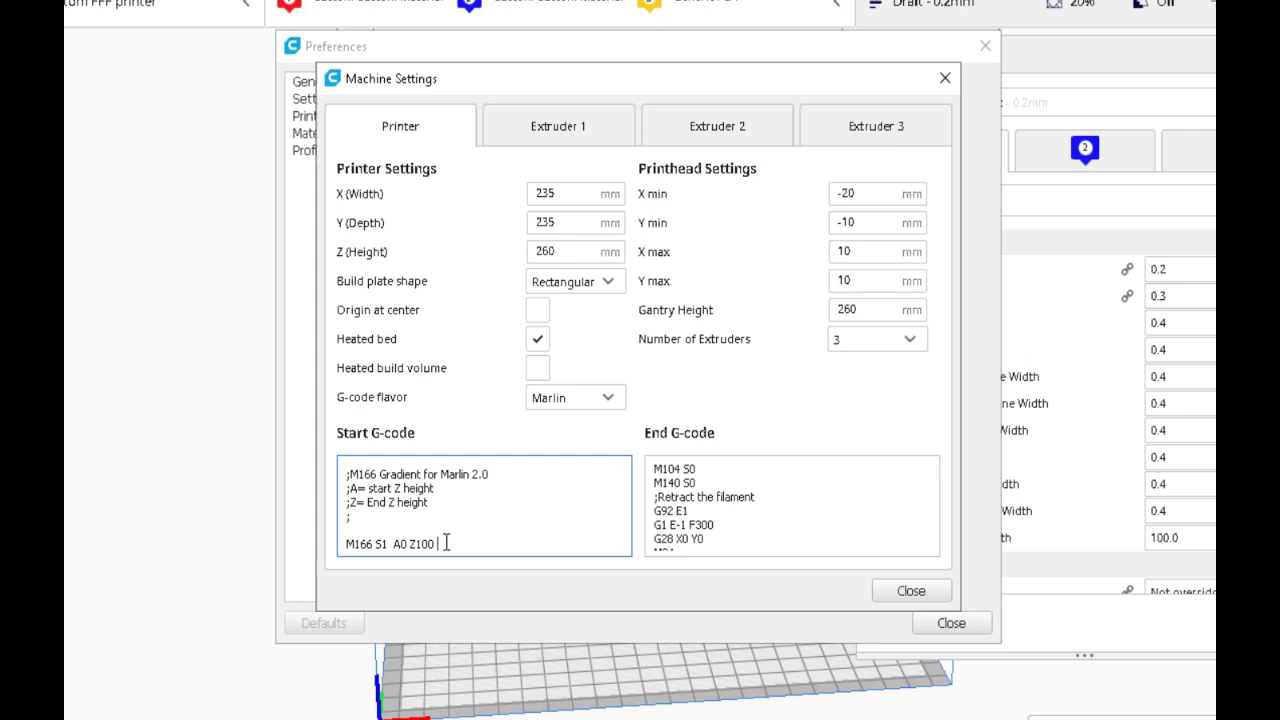
{"action": "left_click", "coordinate": [381, 516]}
{"action": "type", "text": "I= Start Vtoll"}
{"action": "key", "text": "BackSpace"}
{"action": "key", "text": "BackSpace"}
{"action": "type", "text": "ol"}
- Add a ';J= End Vtool' comment line, leaving a blank line before the M166 line
{"action": "key", "text": "Return"}
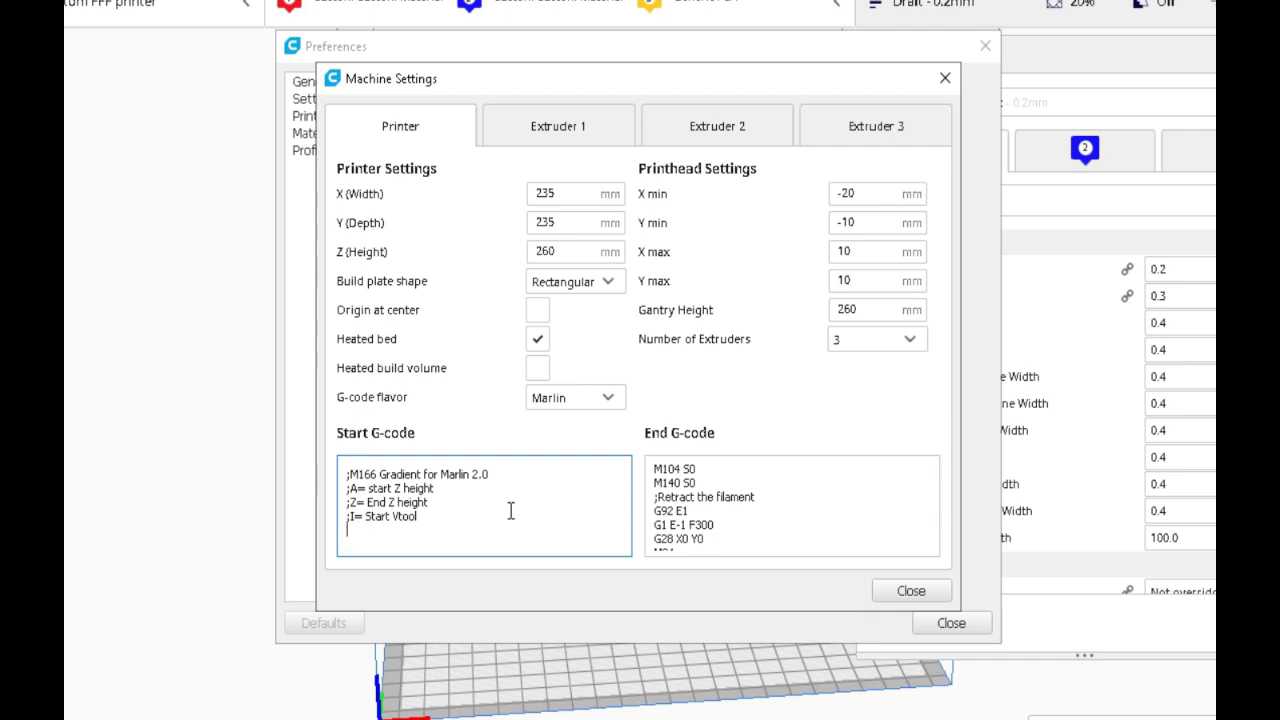
{"action": "type", "text": ";J= End Vtool"}
{"action": "type", "text": "M166 S1  A0 Z100"}
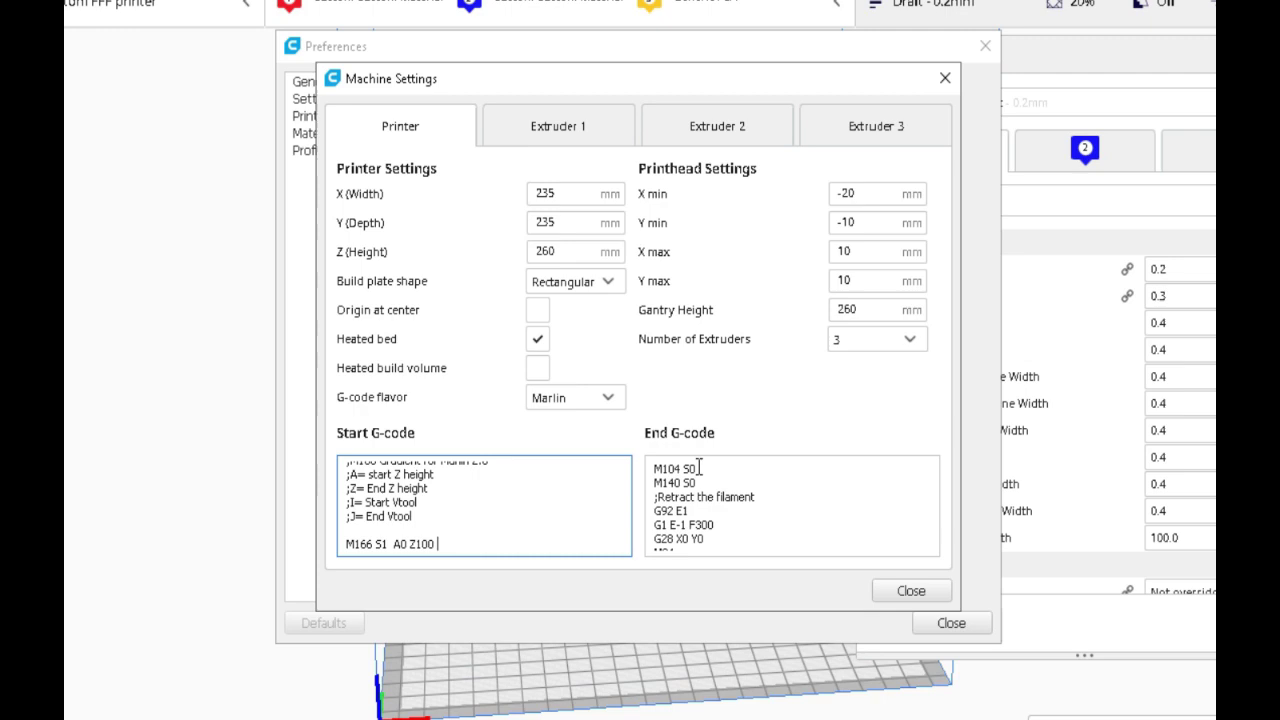
{"action": "left_click", "coordinate": [676, 672]}
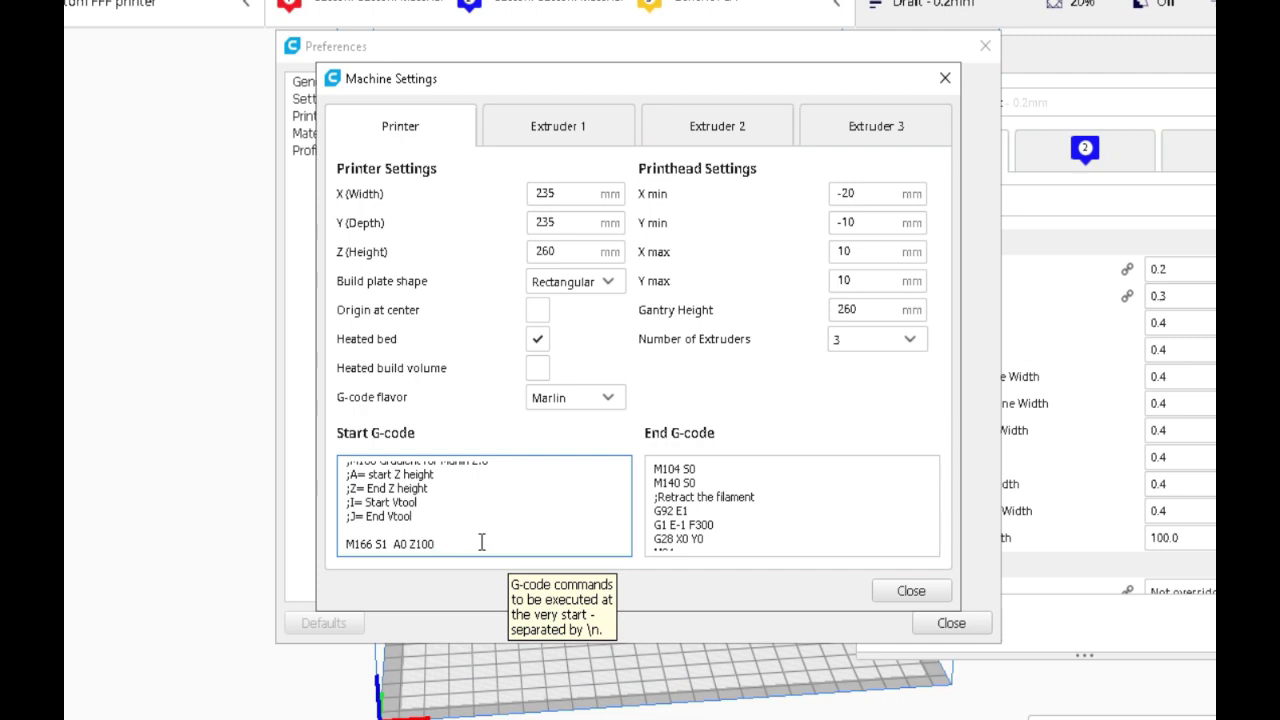
- Append I0 J1 so the gradient line reads 'M166 S1 A0 Z100 I0 J1'
{"action": "type", "text": "I"}
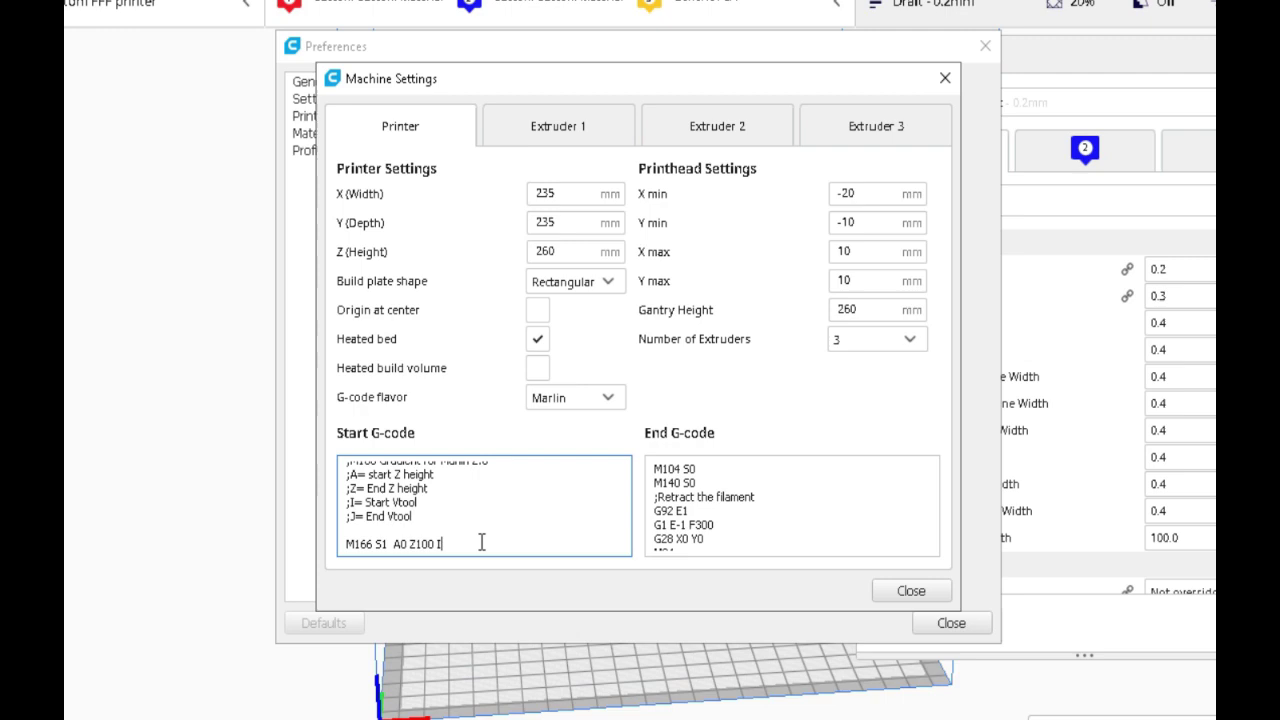
{"action": "type", "text": "0"}
{"action": "type", "text": "J1"}
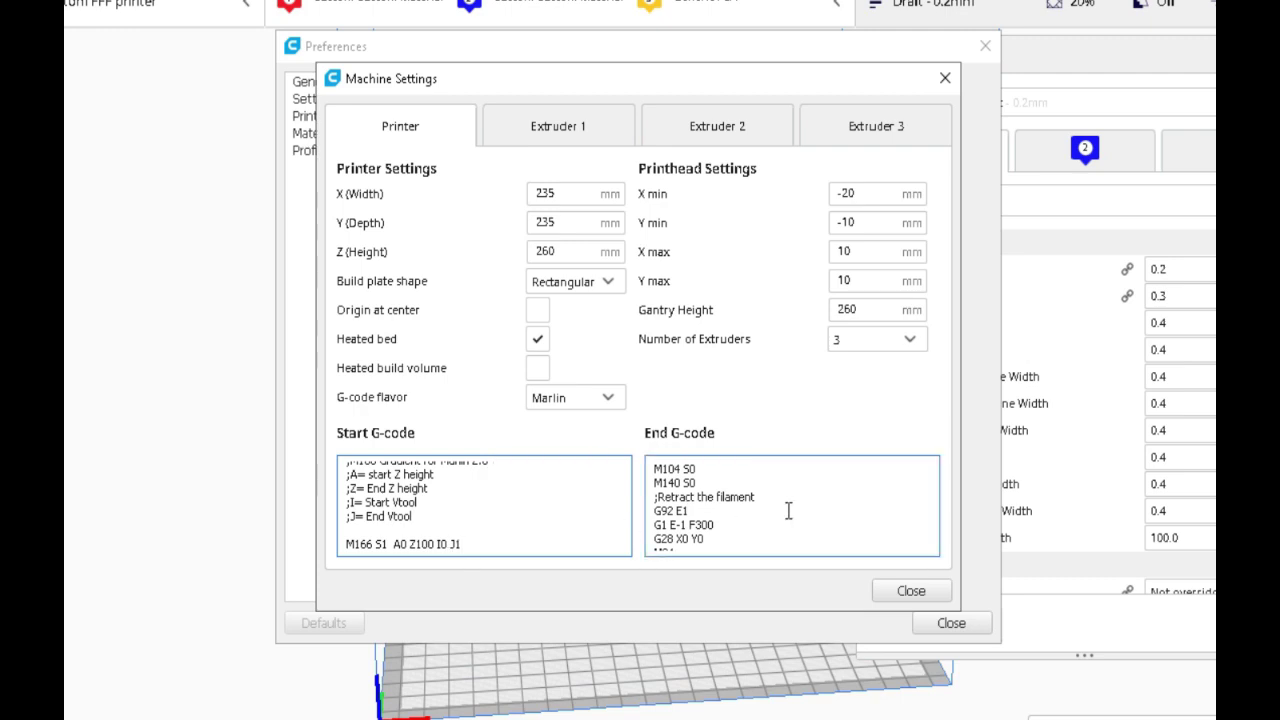
- Close Machine Settings and Preferences, then go to Settings > Printer for Manage Printers
{"action": "left_click", "coordinate": [902, 591]}
{"action": "left_click", "coordinate": [937, 623]}
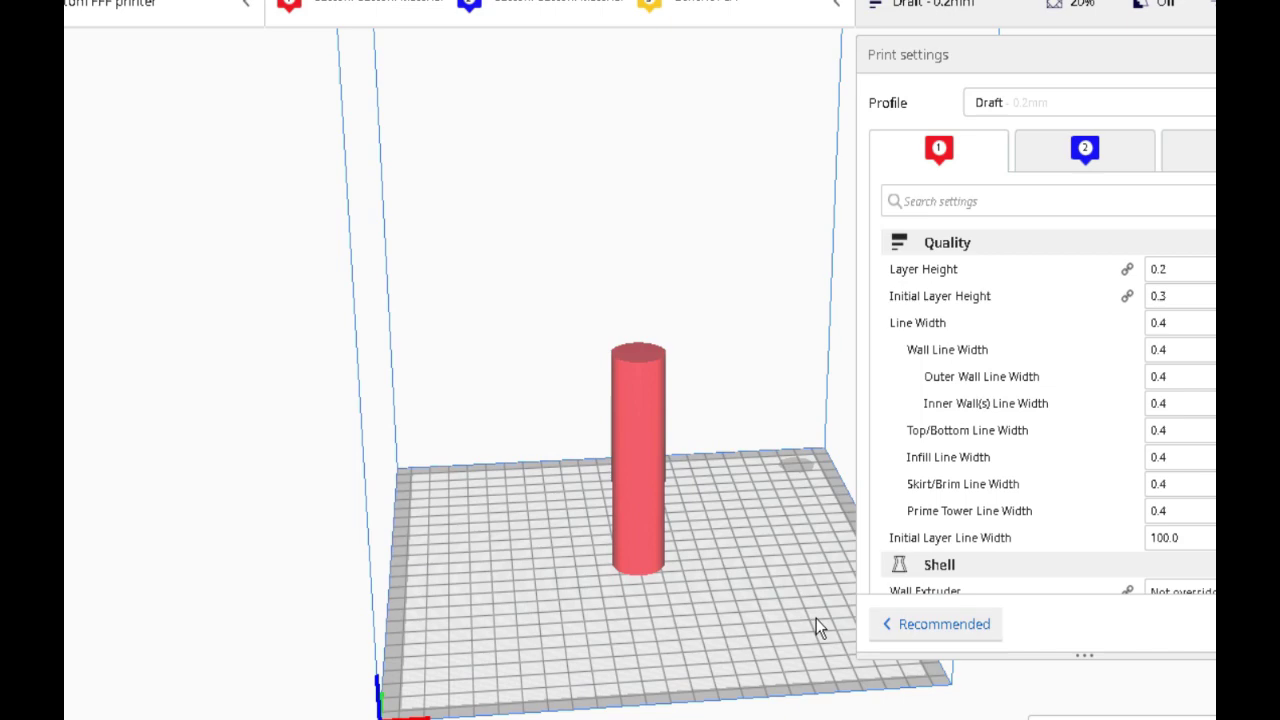
{"action": "scroll", "coordinate": [756, 608], "scroll_direction": "up", "scroll_amount": 5}
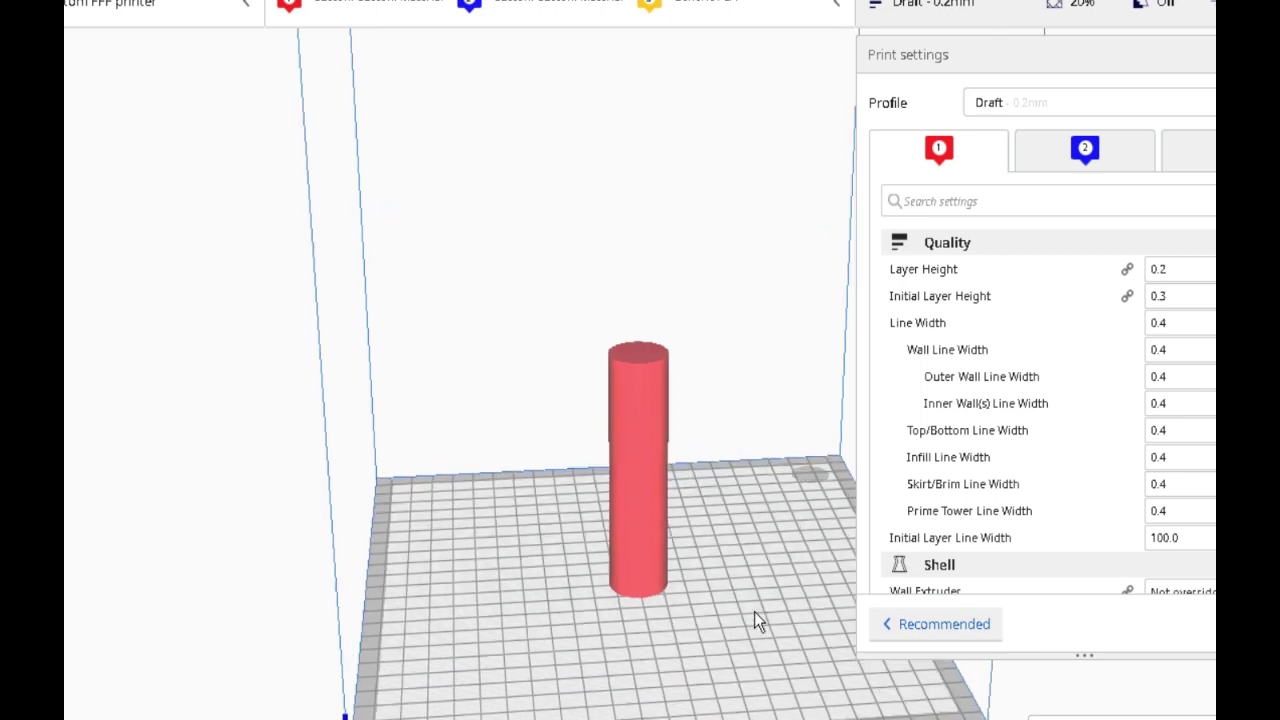
{"action": "scroll", "coordinate": [689, 497], "scroll_direction": "up", "scroll_amount": 1}
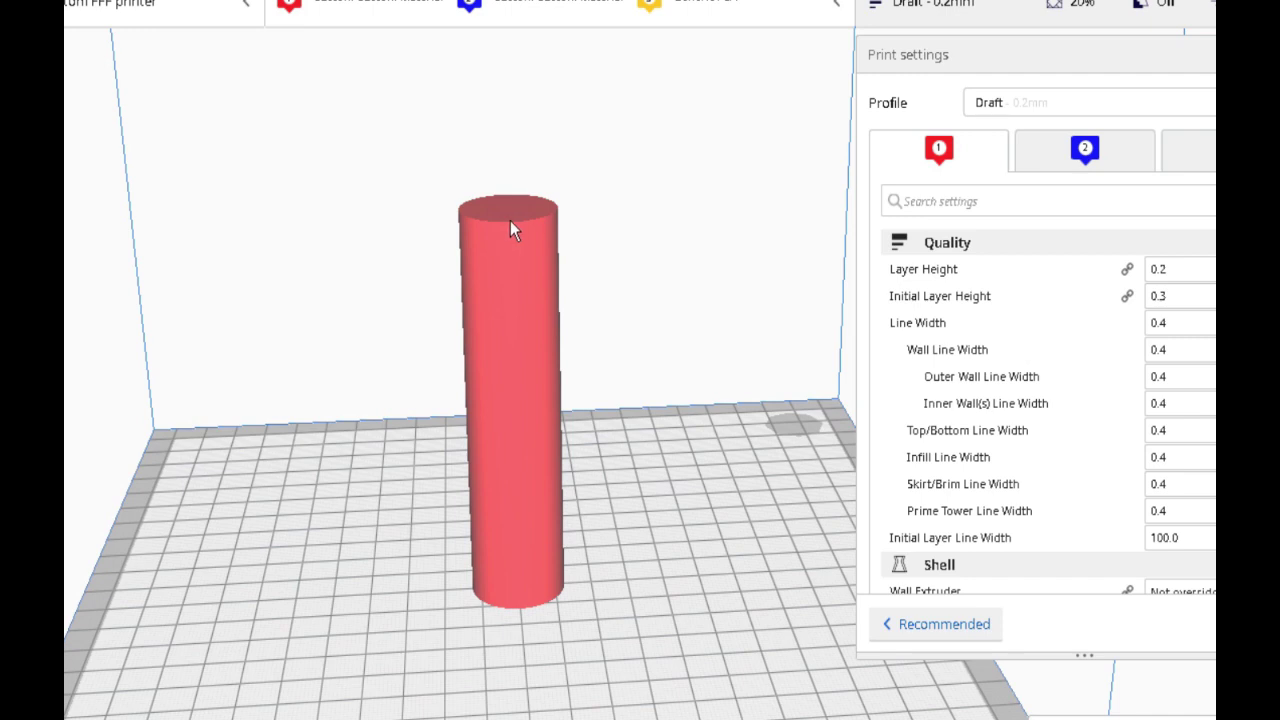
{"action": "key", "text": "alt+s"}
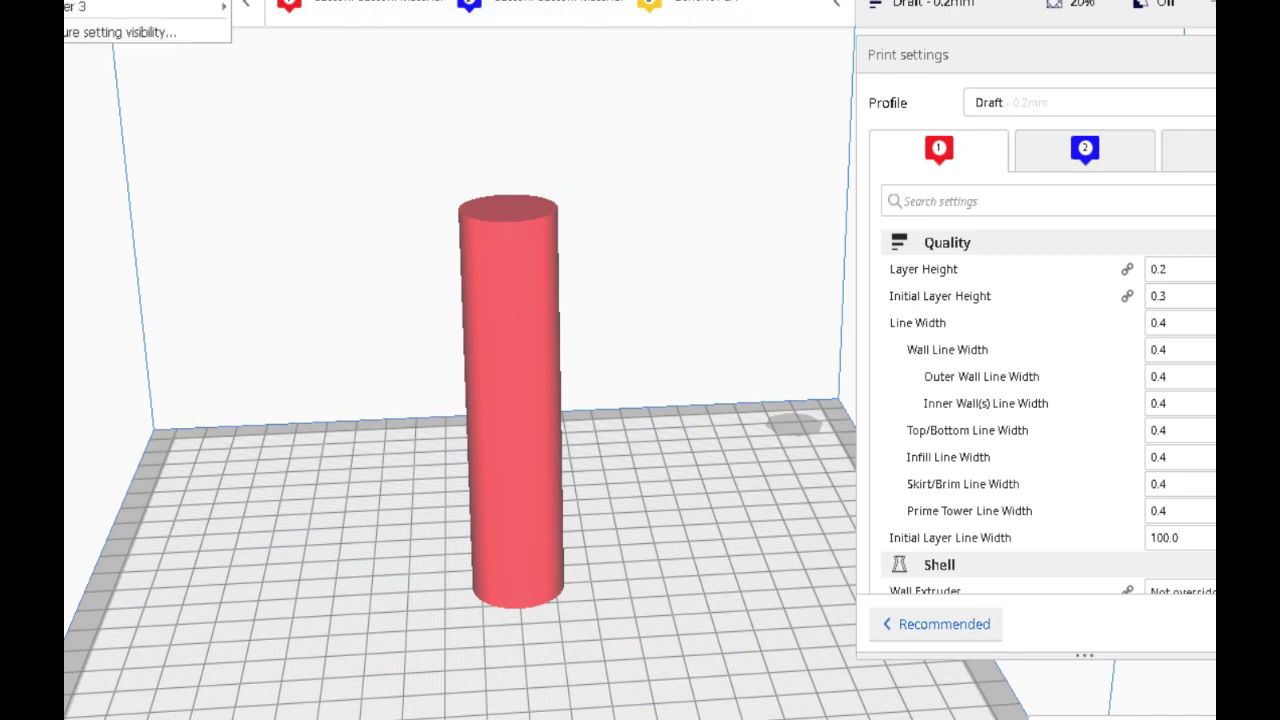
{"action": "key", "text": "Right"}
- Reopen Machine Settings from the Printers page and confirm the 'M166 S1 A0 Z100 I0 J1' line was kept
{"action": "left_click", "coordinate": [307, 58]}
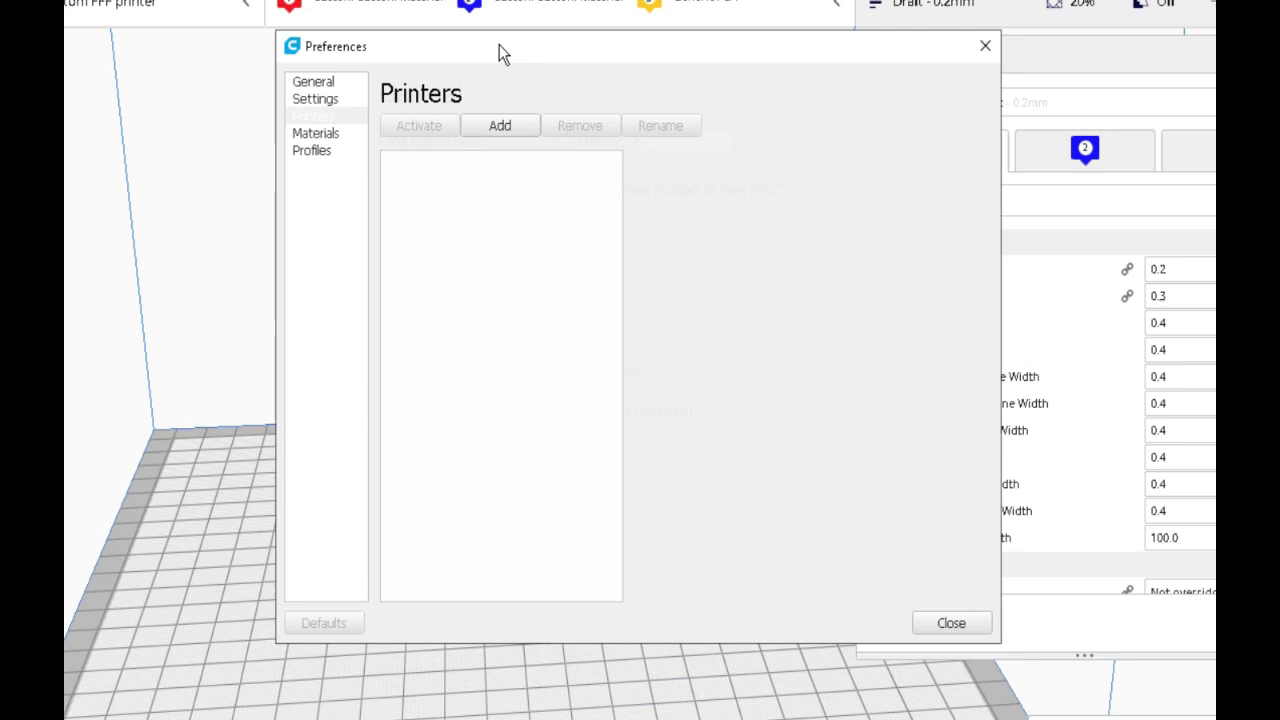
{"action": "left_click", "coordinate": [808, 198]}
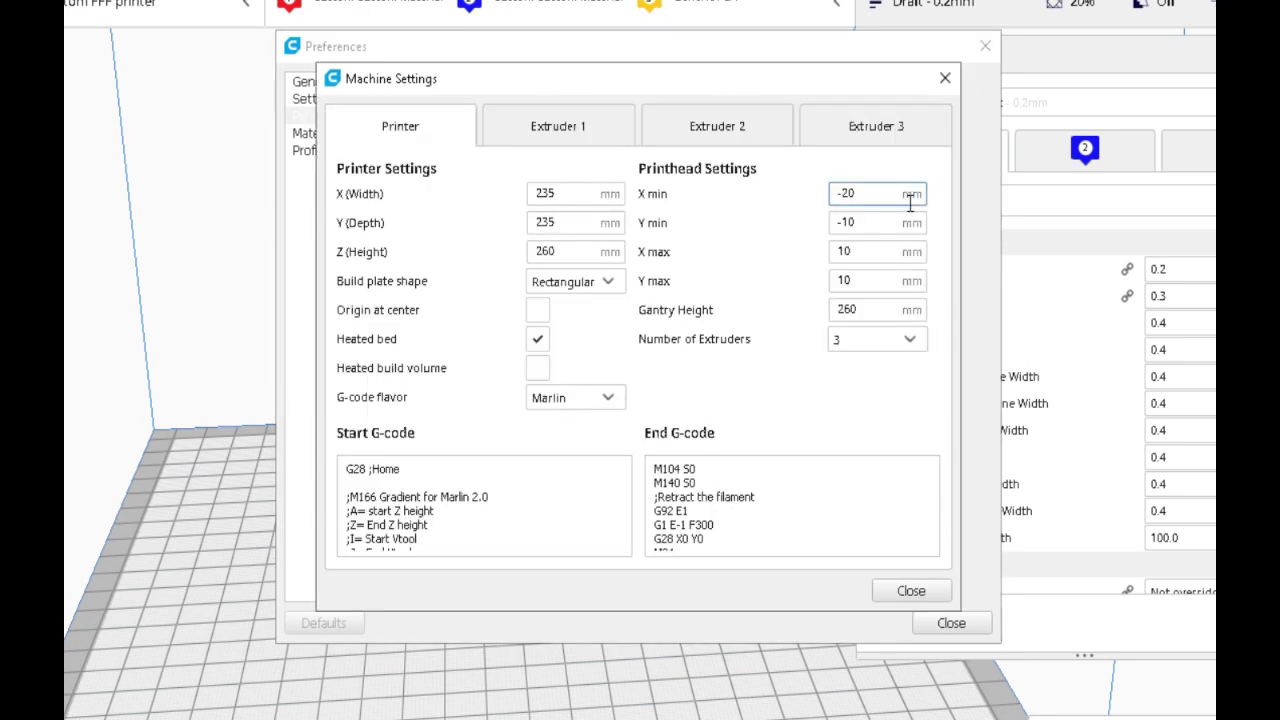
{"action": "scroll", "coordinate": [489, 513], "scroll_direction": "down", "scroll_amount": 2}
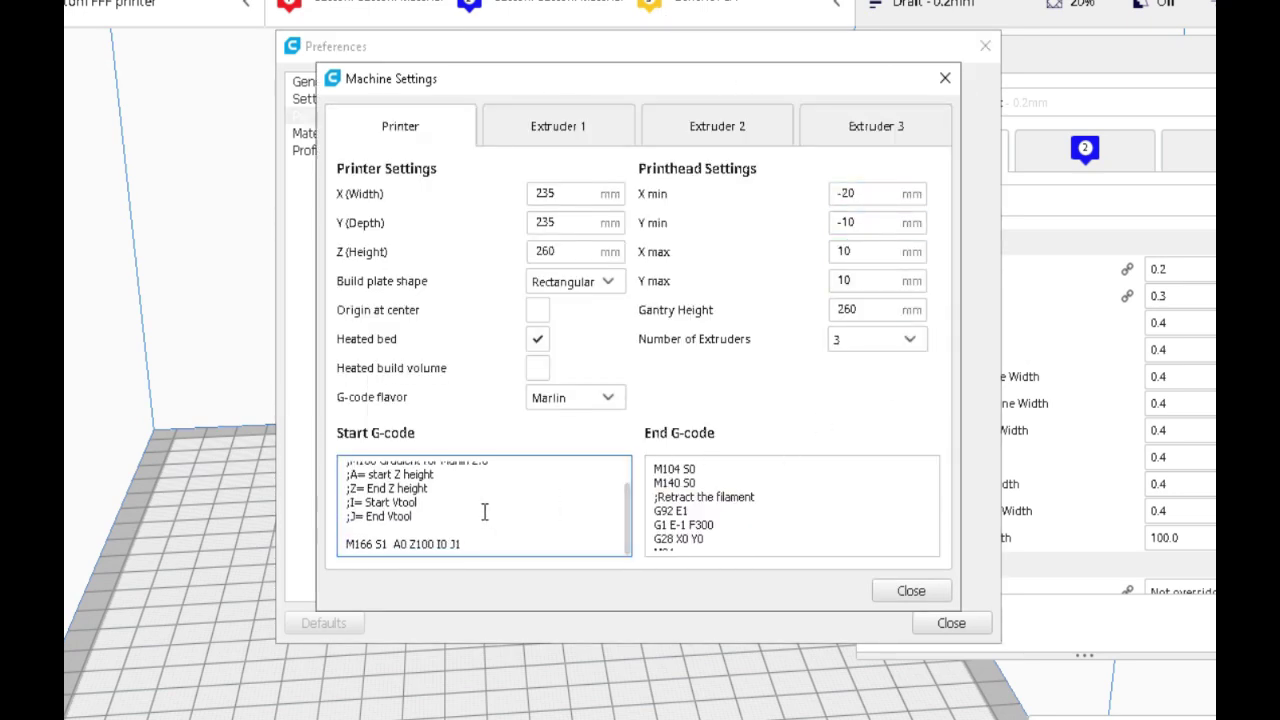
{"action": "left_click_drag", "start_coordinate": [474, 544], "coordinate": [344, 548]}
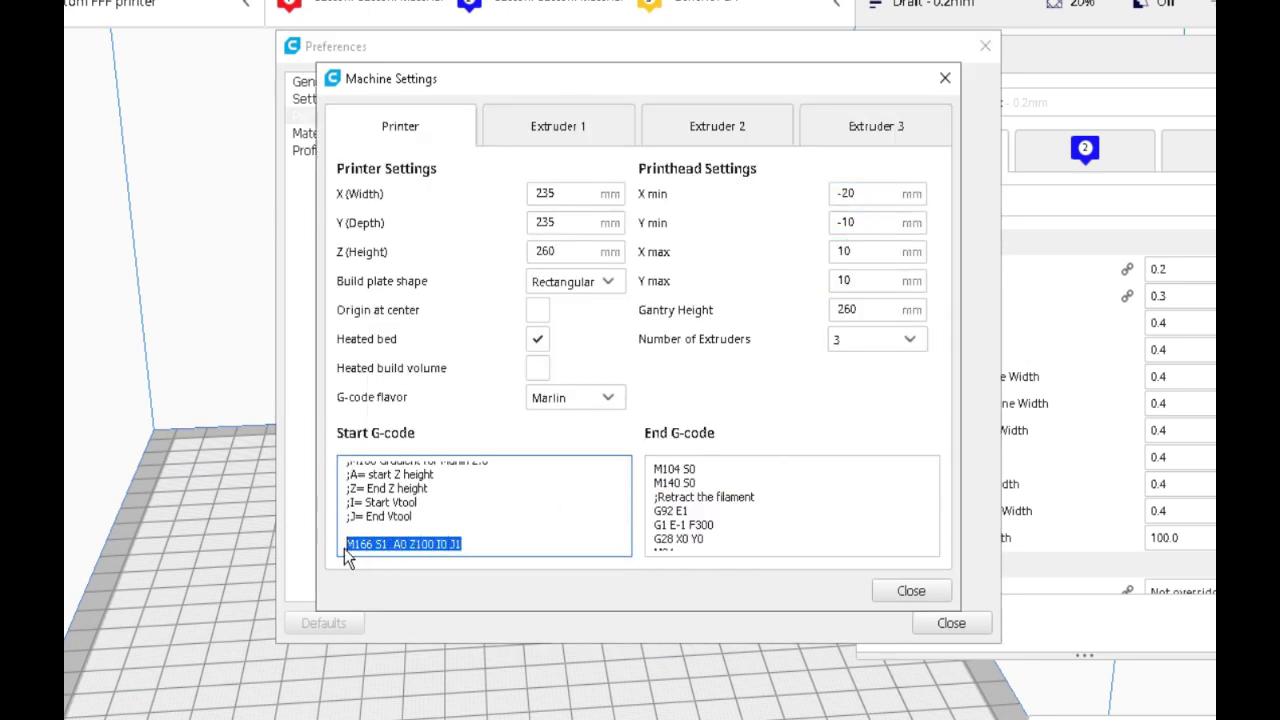
{"action": "left_click", "coordinate": [495, 545]}
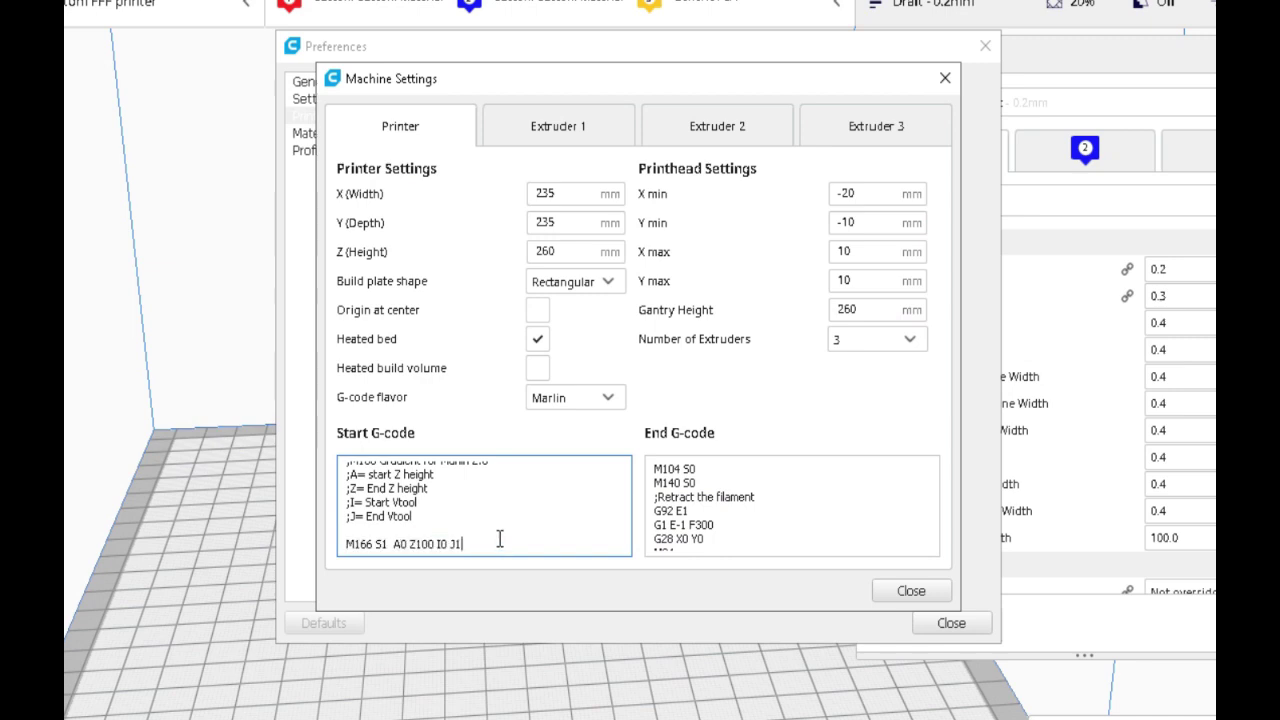
{"action": "left_click", "coordinate": [456, 505]}
- Below G28 ;Home, add mix lines 'M163 S0 P0.40' and 'M163 S1 P0.60'
{"action": "scroll", "coordinate": [512, 491], "scroll_direction": "up", "scroll_amount": 3}
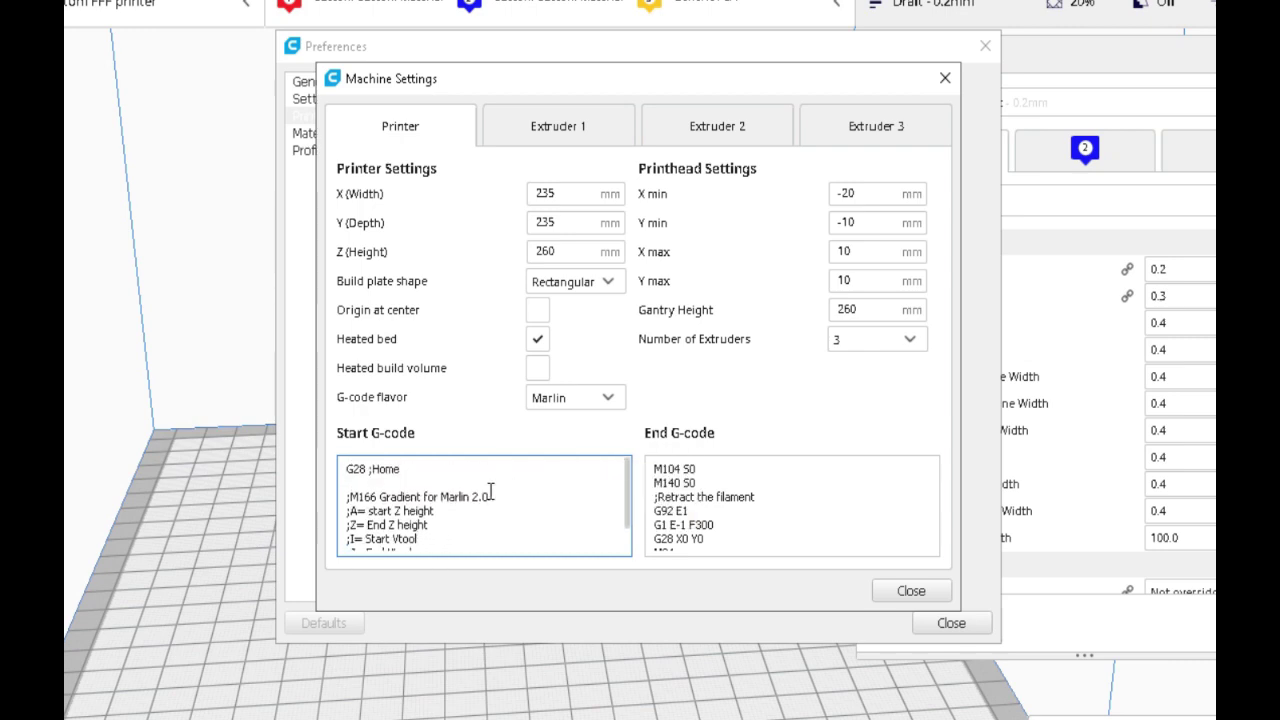
{"action": "left_click", "coordinate": [469, 469]}
{"action": "key", "text": "Return"}
{"action": "key", "text": "Return"}
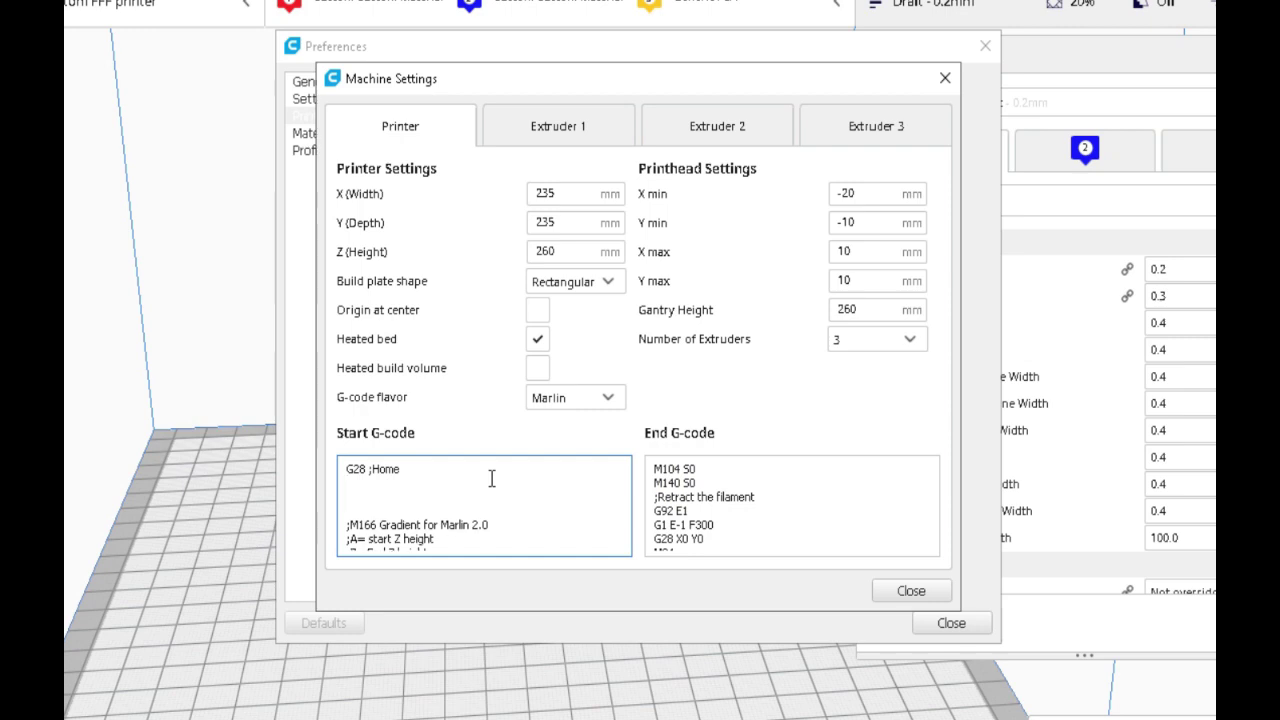
{"action": "scroll", "coordinate": [491, 478], "scroll_direction": "down", "scroll_amount": 2}
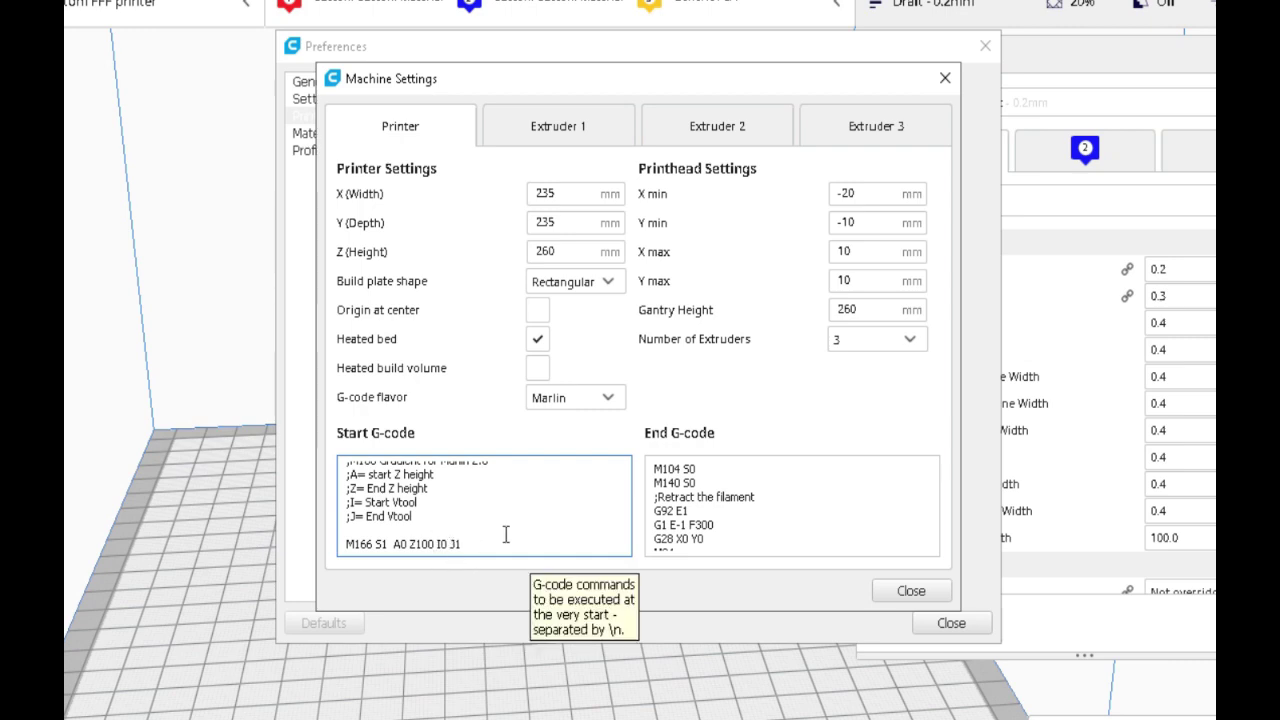
{"action": "scroll", "coordinate": [480, 505], "scroll_direction": "up", "scroll_amount": 5}
{"action": "left_click", "coordinate": [390, 484]}
{"action": "key", "text": "Return"}
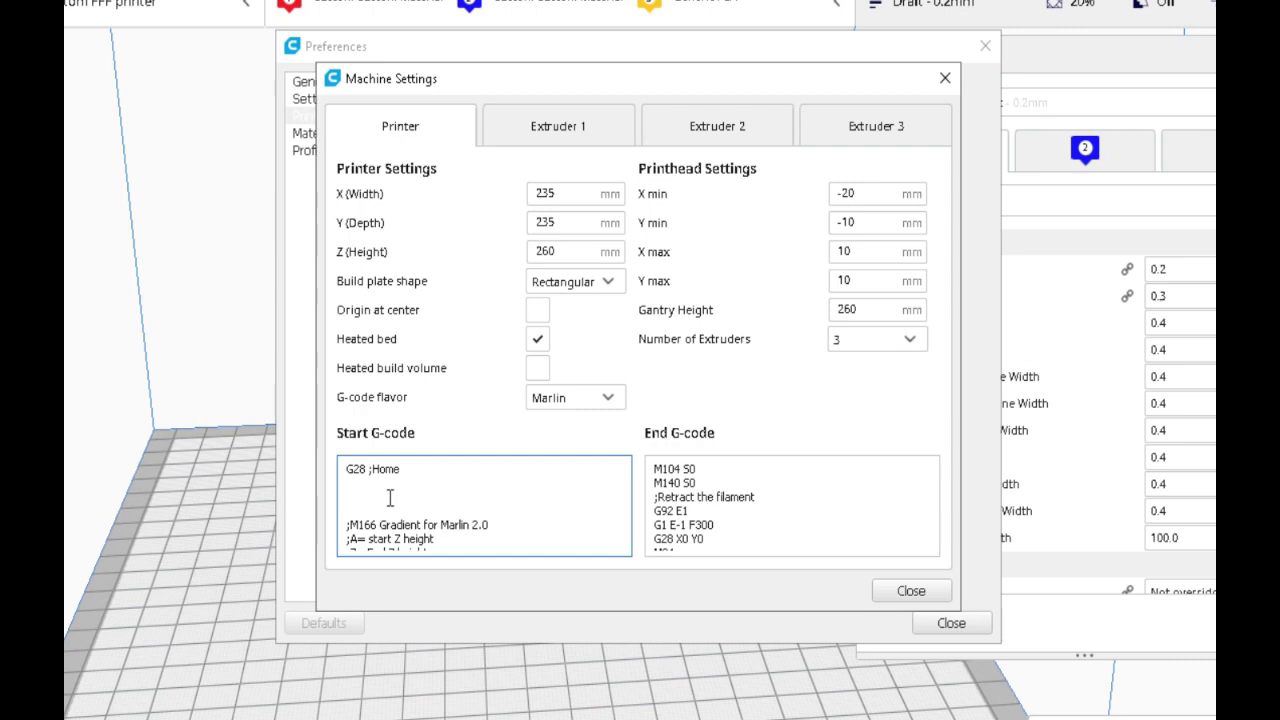
{"action": "type", "text": "M163 S"}
{"action": "type", "text": "0 P0.40"}
{"action": "key", "text": "Return"}
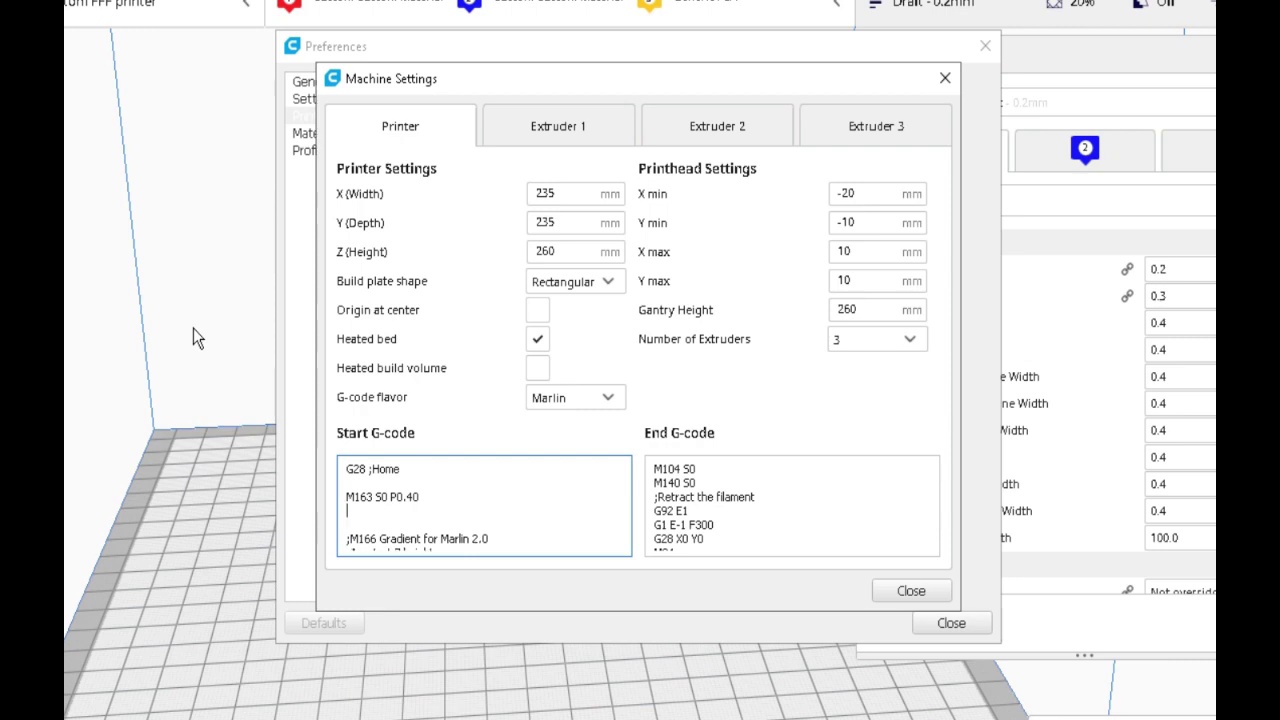
{"action": "type", "text": "M163 S1 P0.60"}
- Save the 0.40/0.60 mix as virtual tool 3 with 'M164 S3'
{"action": "key", "text": "Return"}
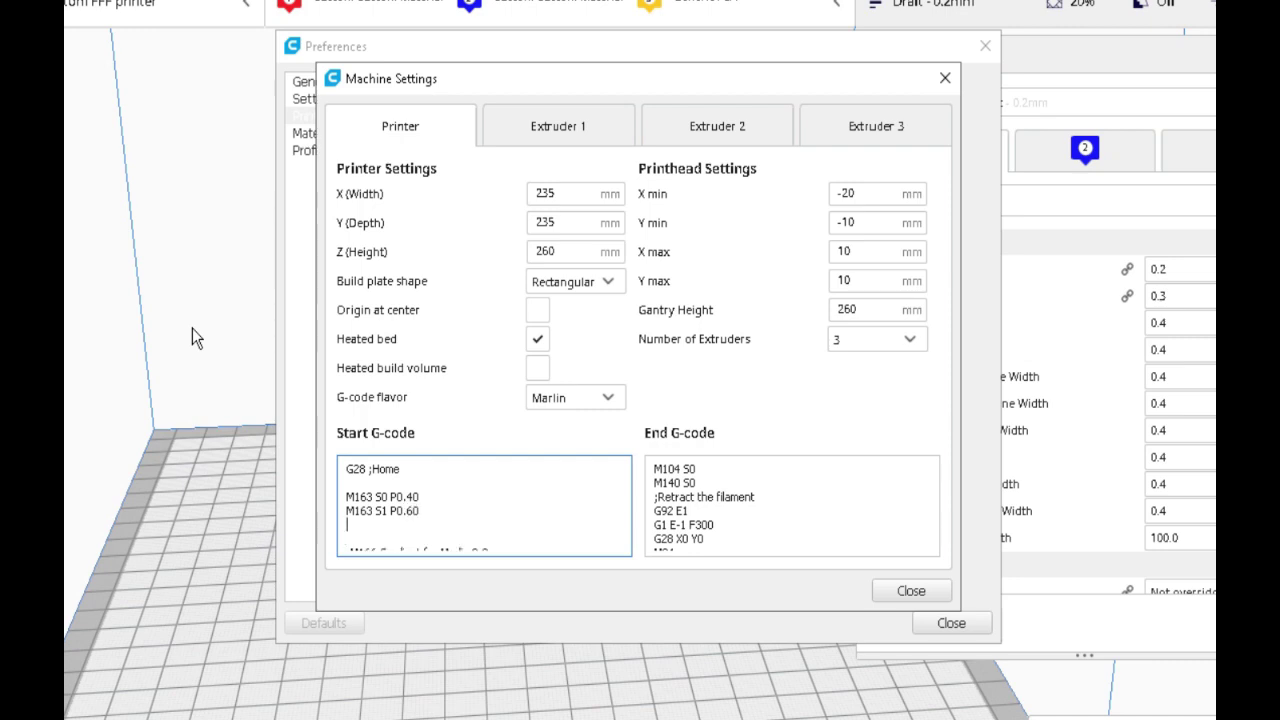
{"action": "type", "text": "M164 S3"}
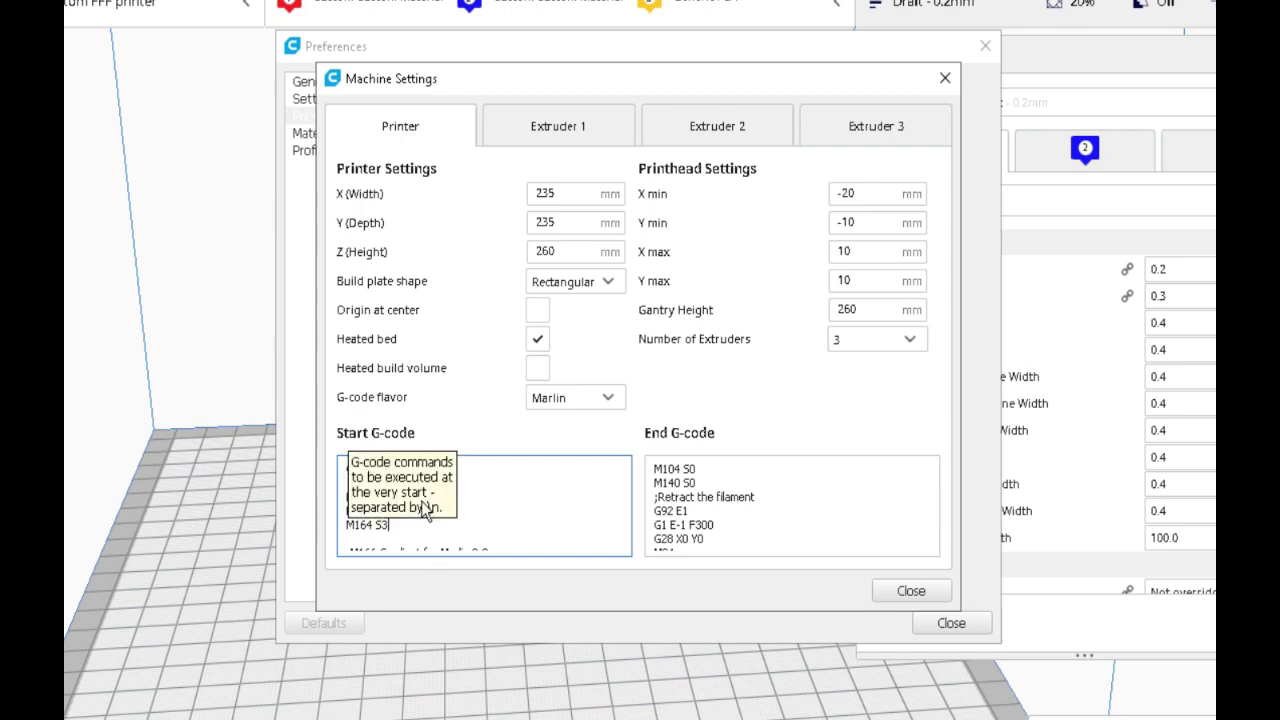
{"action": "left_click_drag", "start_coordinate": [389, 525], "coordinate": [381, 529]}
{"action": "double_click", "coordinate": [381, 529]}
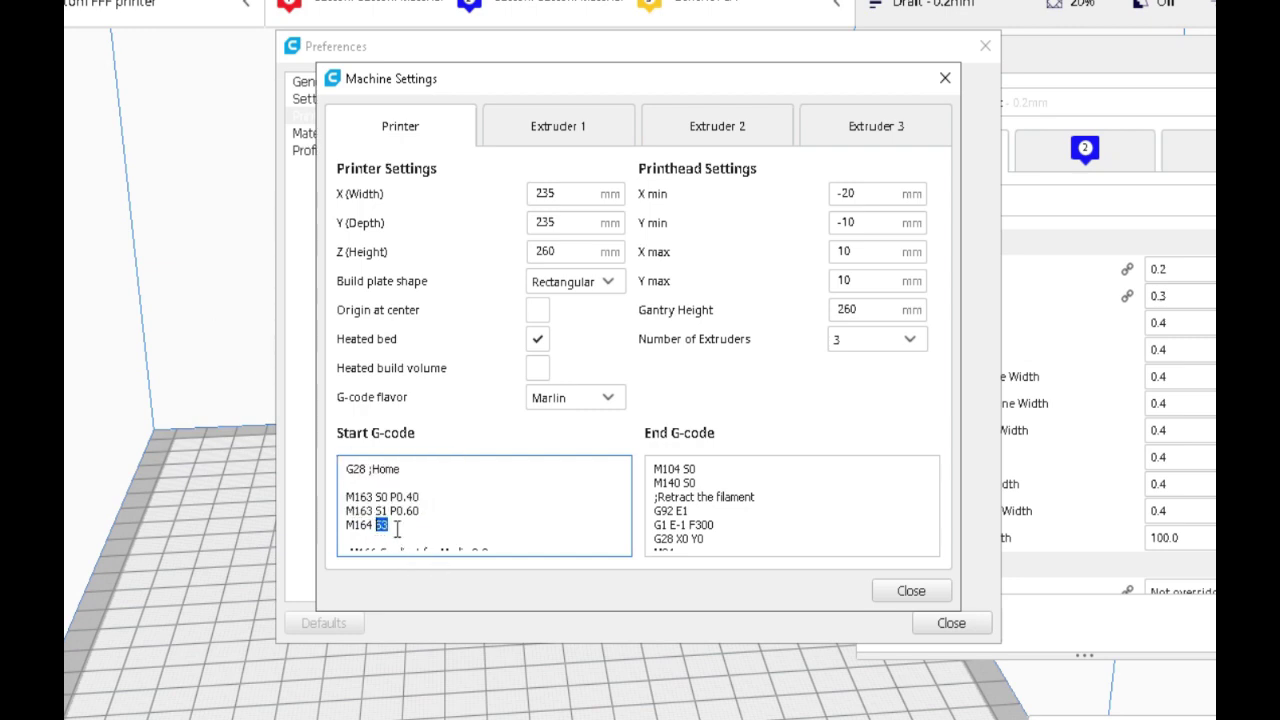
{"action": "scroll", "coordinate": [440, 510], "scroll_direction": "down", "scroll_amount": 5}
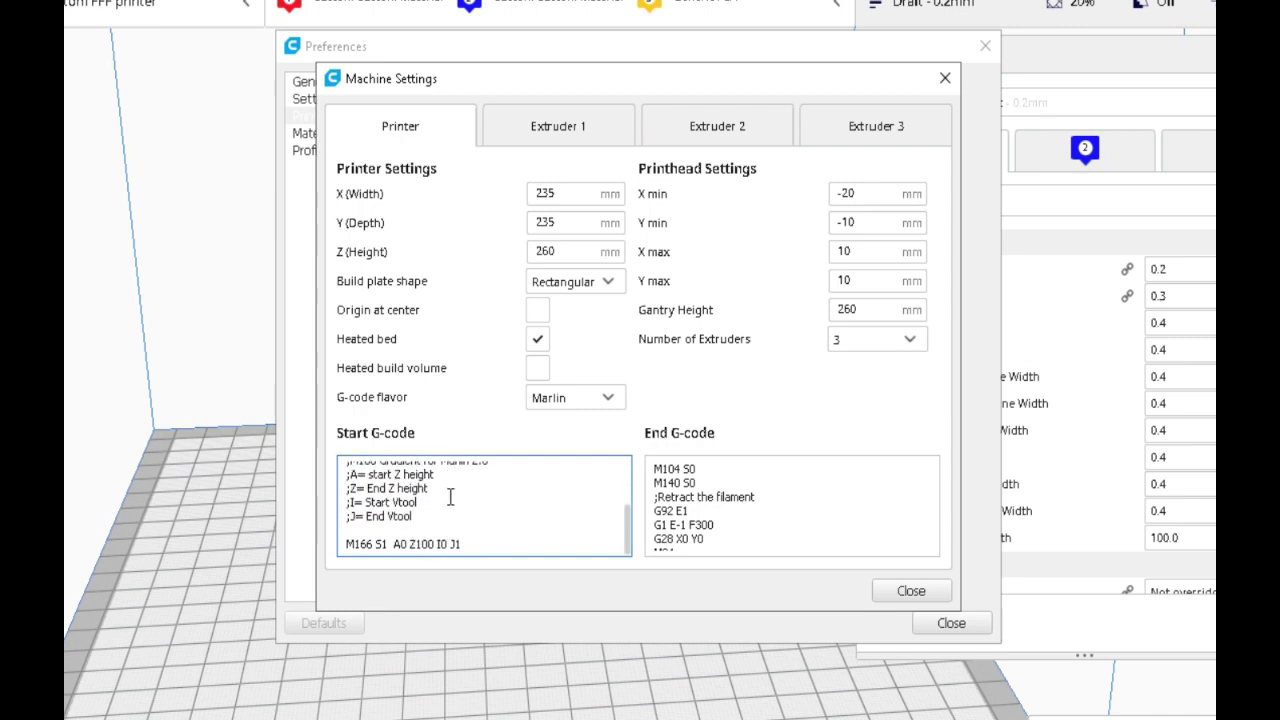
{"action": "scroll", "coordinate": [430, 507], "scroll_direction": "up", "scroll_amount": 5}
{"action": "left_click", "coordinate": [400, 512]}
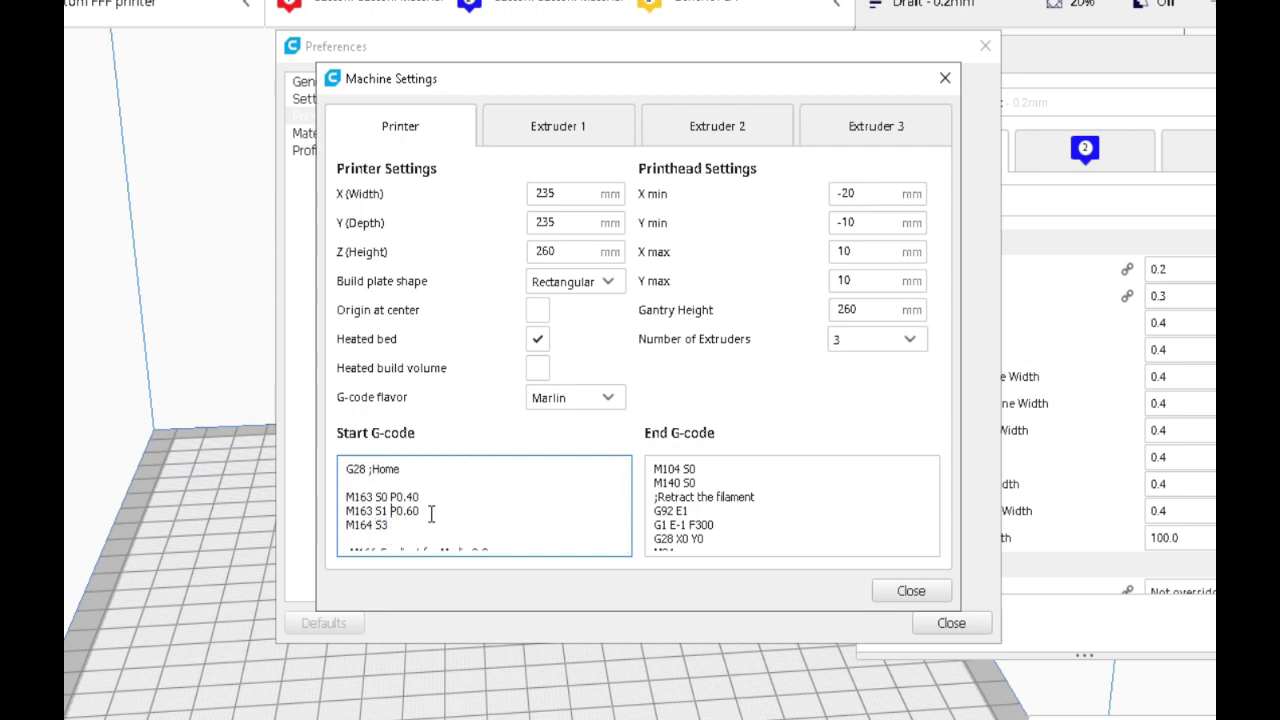
- Change the gradient's end tool from J1 to J3 on the M166 line
{"action": "scroll", "coordinate": [431, 514], "scroll_direction": "down", "scroll_amount": 5}
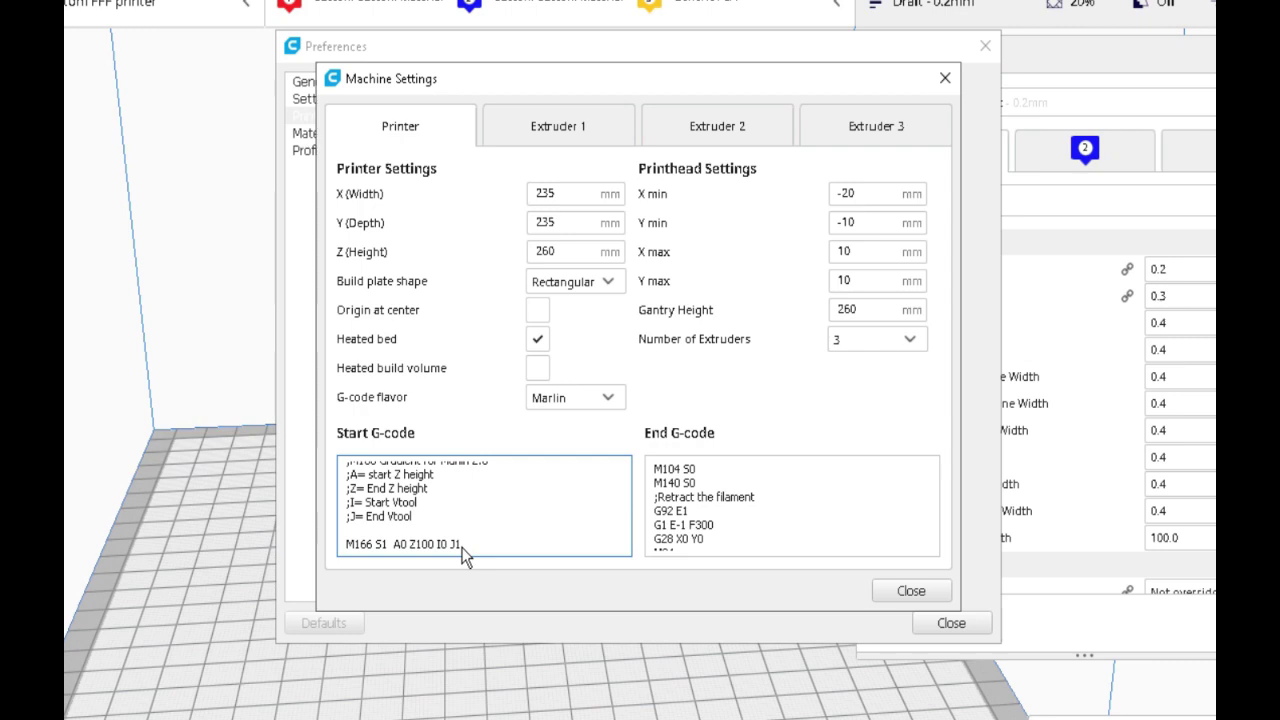
{"action": "key", "text": "BackSpace"}
{"action": "type", "text": "3"}
{"action": "left_click", "coordinate": [395, 502]}
{"action": "scroll", "coordinate": [491, 522], "scroll_direction": "up", "scroll_amount": 10}
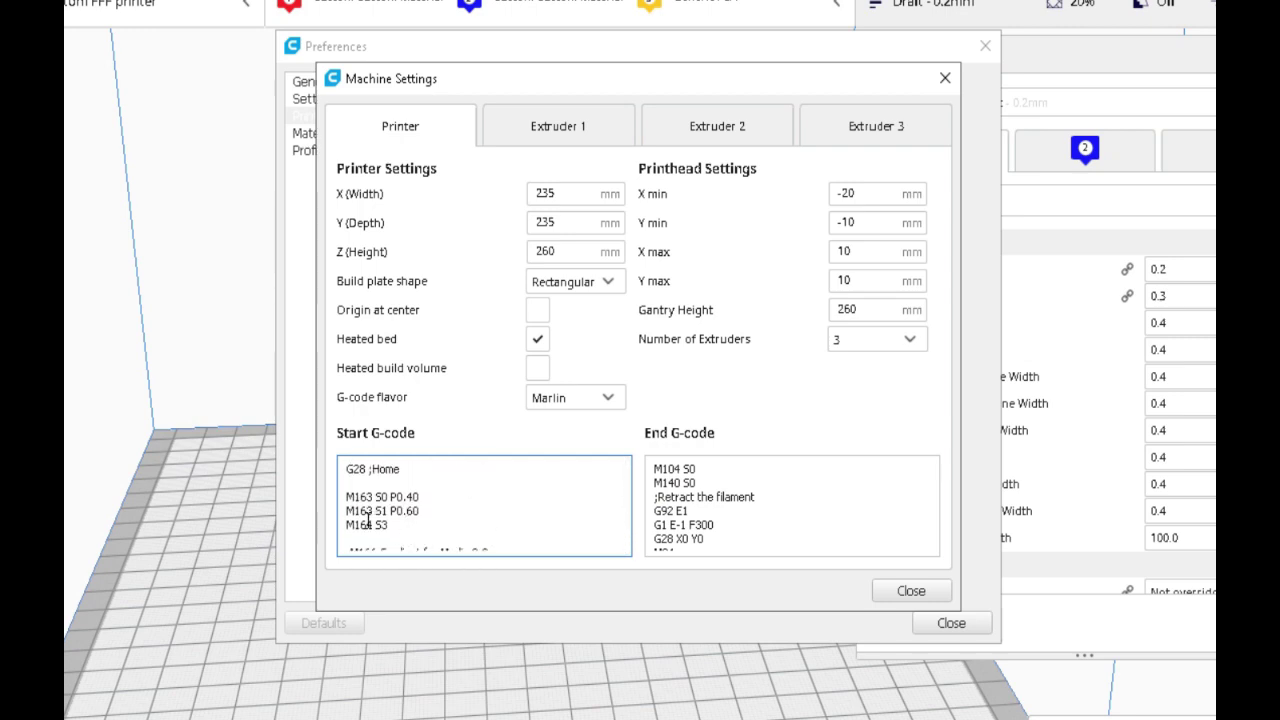
- After M164 S3, add 'M163 S0 P0.10' and 'M163 S1 P0.9', saved as 'M164 S4'
{"action": "left_click", "coordinate": [407, 529]}
{"action": "key", "text": "Return"}
{"action": "key", "text": "Return"}
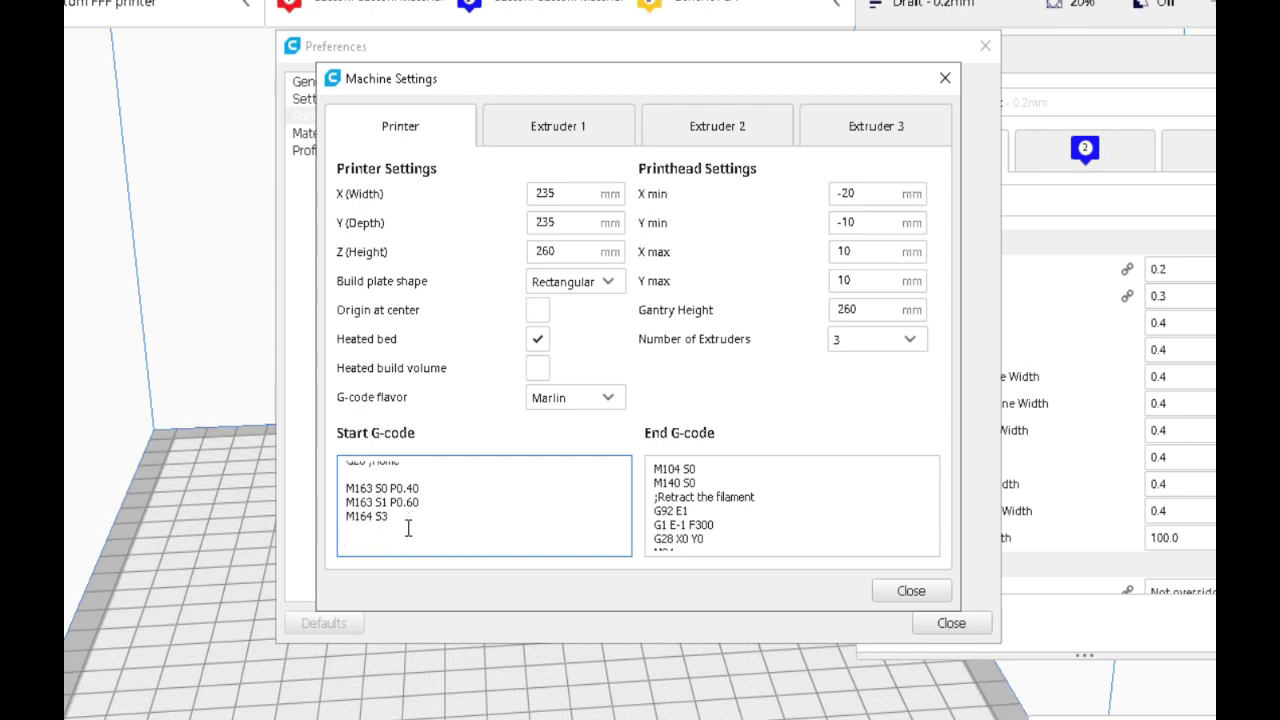
{"action": "type", "text": "M163 S0 P0.10"}
{"action": "key", "text": "Return"}
{"action": "type", "text": "M"}
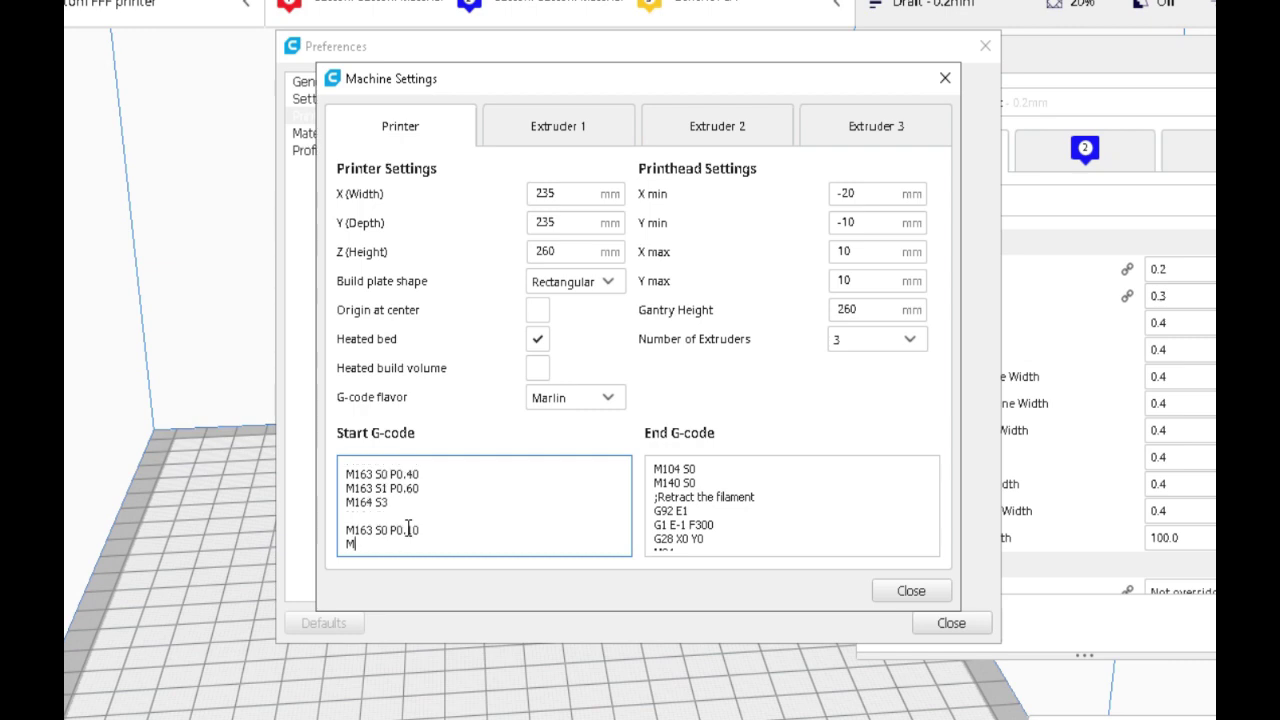
{"action": "type", "text": "163 S1 P0.90"}
{"action": "key", "text": "BackSpace"}
{"action": "key", "text": "BackSpace"}
{"action": "type", "text": ".9"}
{"action": "key", "text": "Return"}
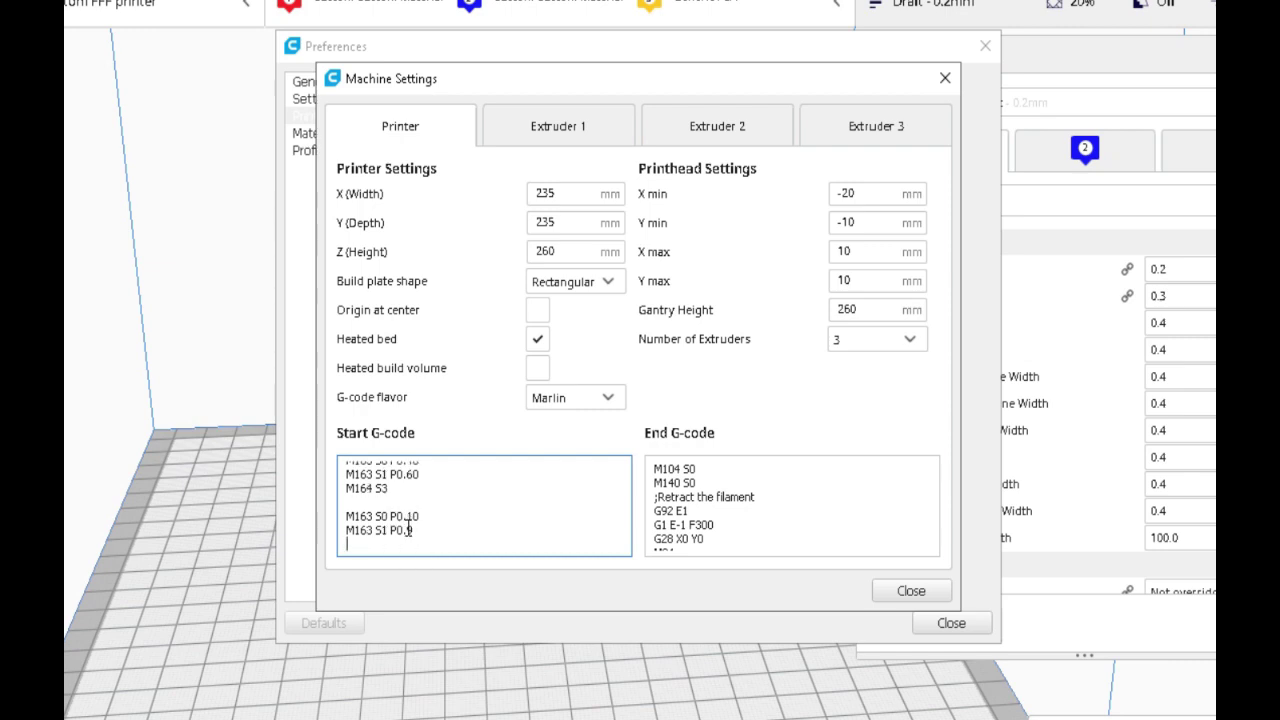
{"action": "type", "text": "S"}
{"action": "key", "text": "BackSpace"}
{"action": "type", "text": "M164 S4"}
- Scroll the Start G-code to check the gradient line reads 'M166 S1 A0 Z100 I4 J3'
{"action": "scroll", "coordinate": [428, 500], "scroll_direction": "down", "scroll_amount": 3}
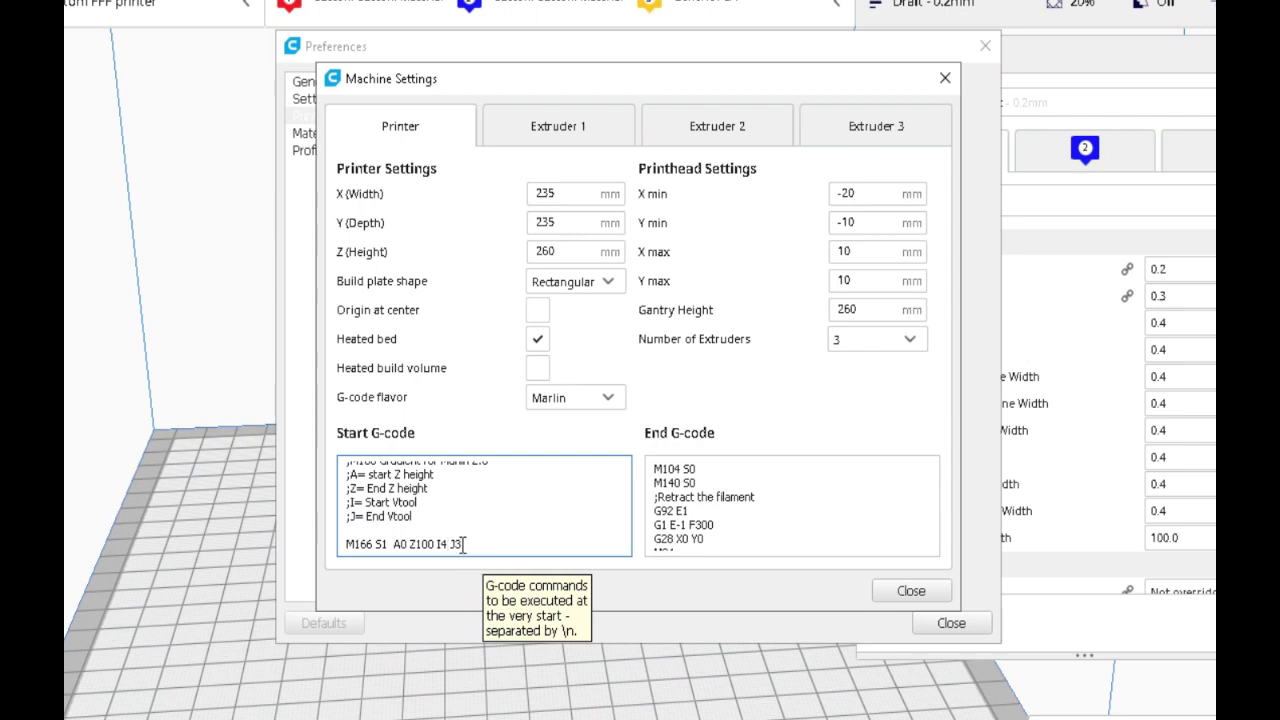
{"action": "scroll", "coordinate": [461, 518], "scroll_direction": "up", "scroll_amount": 3}
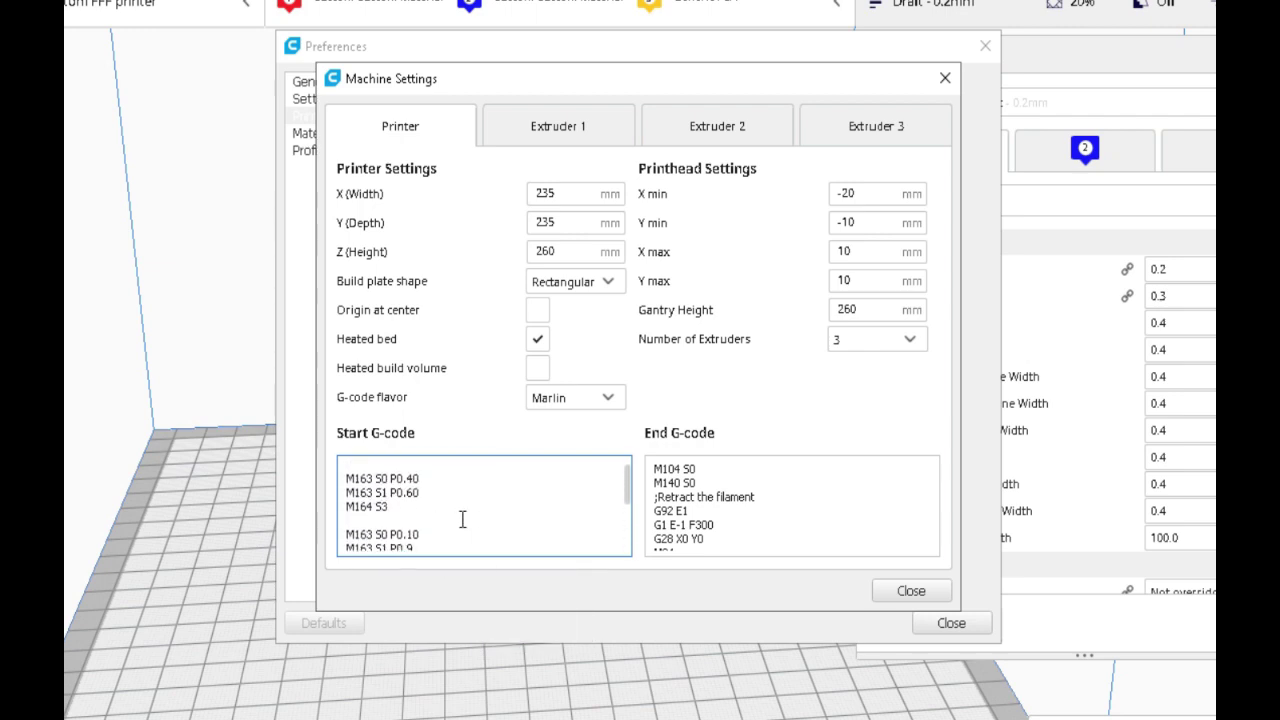
{"action": "scroll", "coordinate": [460, 517], "scroll_direction": "down", "scroll_amount": 3}
{"action": "scroll", "coordinate": [459, 510], "scroll_direction": "up", "scroll_amount": 3}
{"action": "scroll", "coordinate": [459, 508], "scroll_direction": "up", "scroll_amount": 1}
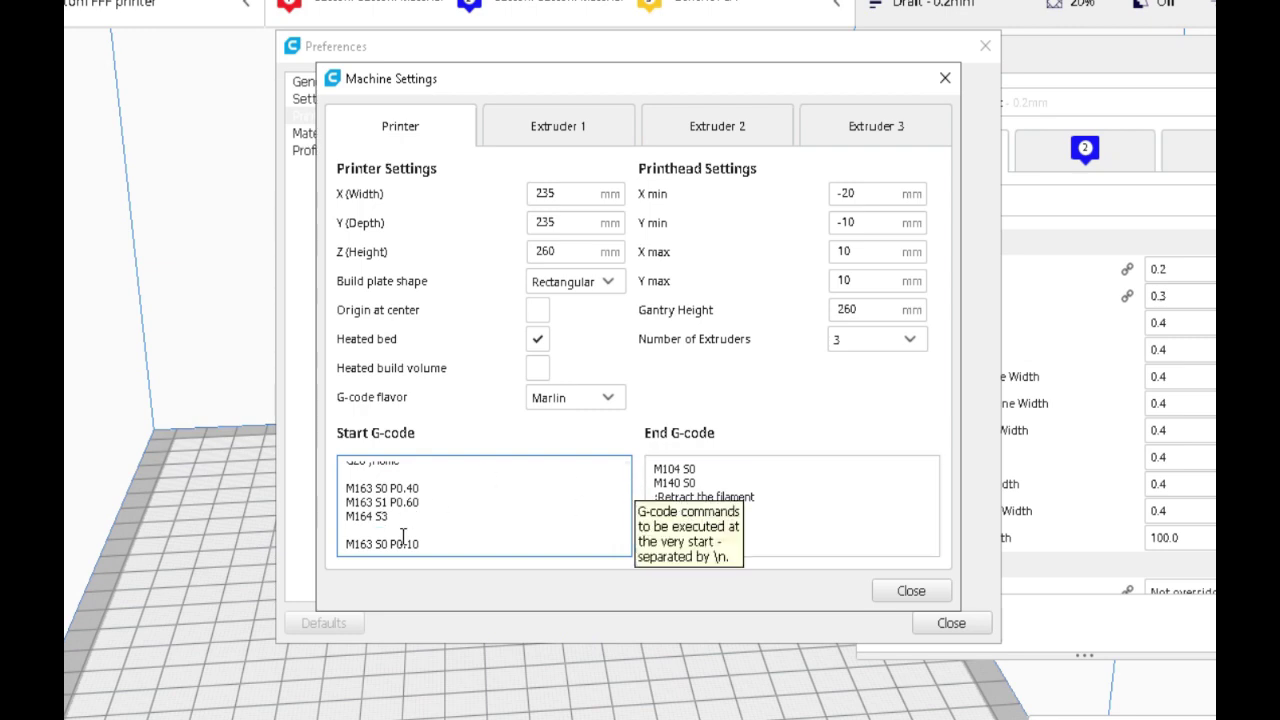
{"action": "scroll", "coordinate": [420, 510], "scroll_direction": "down", "scroll_amount": 4}
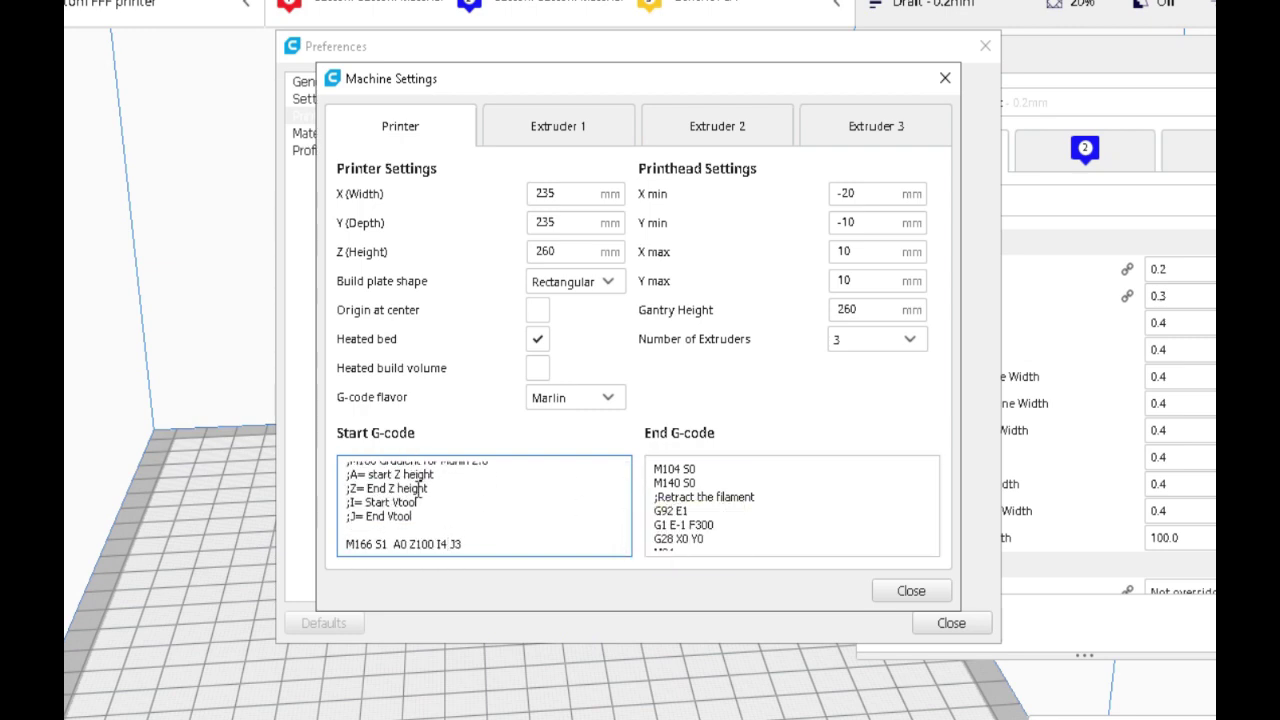
{"action": "scroll", "coordinate": [557, 487], "scroll_direction": "up", "scroll_amount": 4}
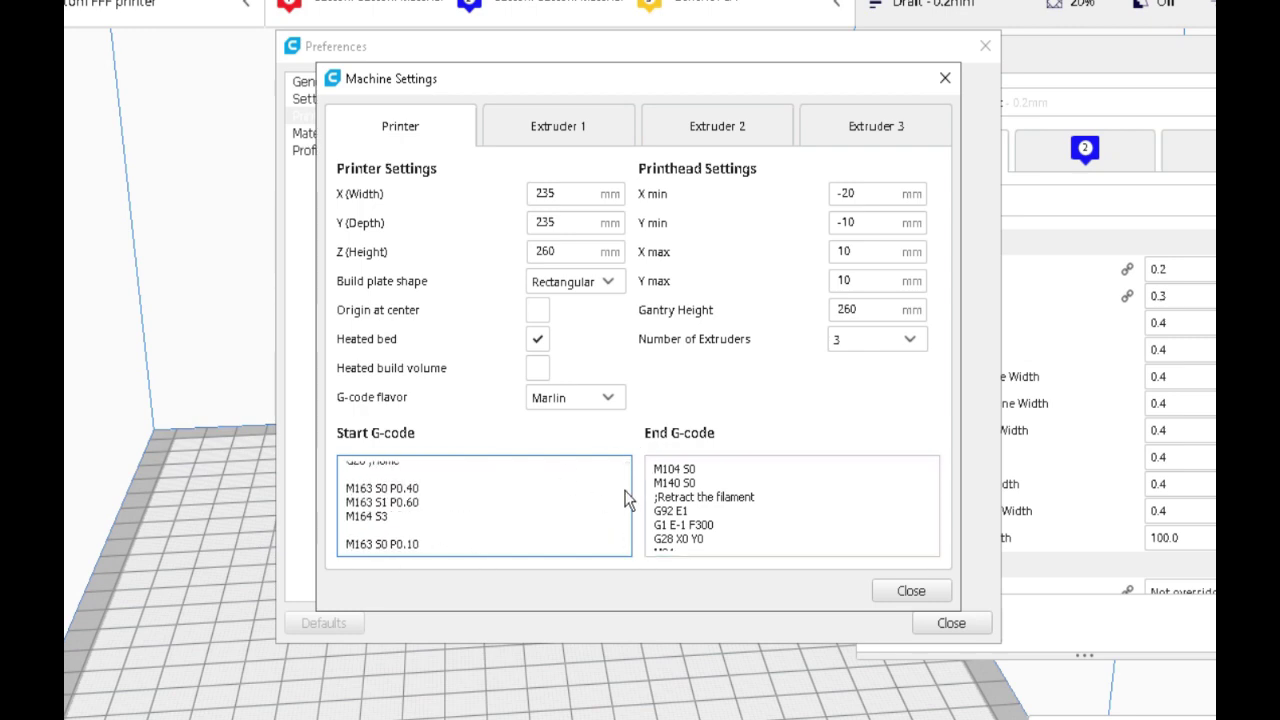
{"action": "left_click_drag", "start_coordinate": [628, 482], "coordinate": [629, 508]}
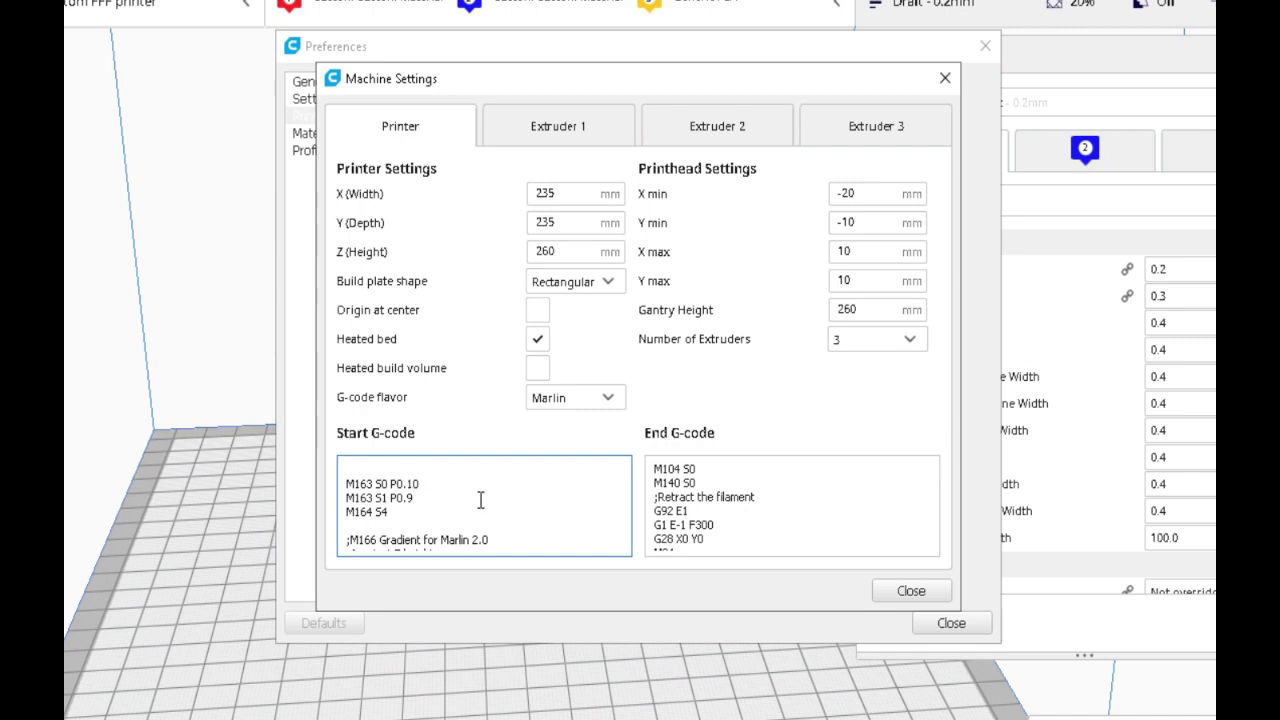
{"action": "scroll", "coordinate": [470, 502], "scroll_direction": "down", "scroll_amount": 2}
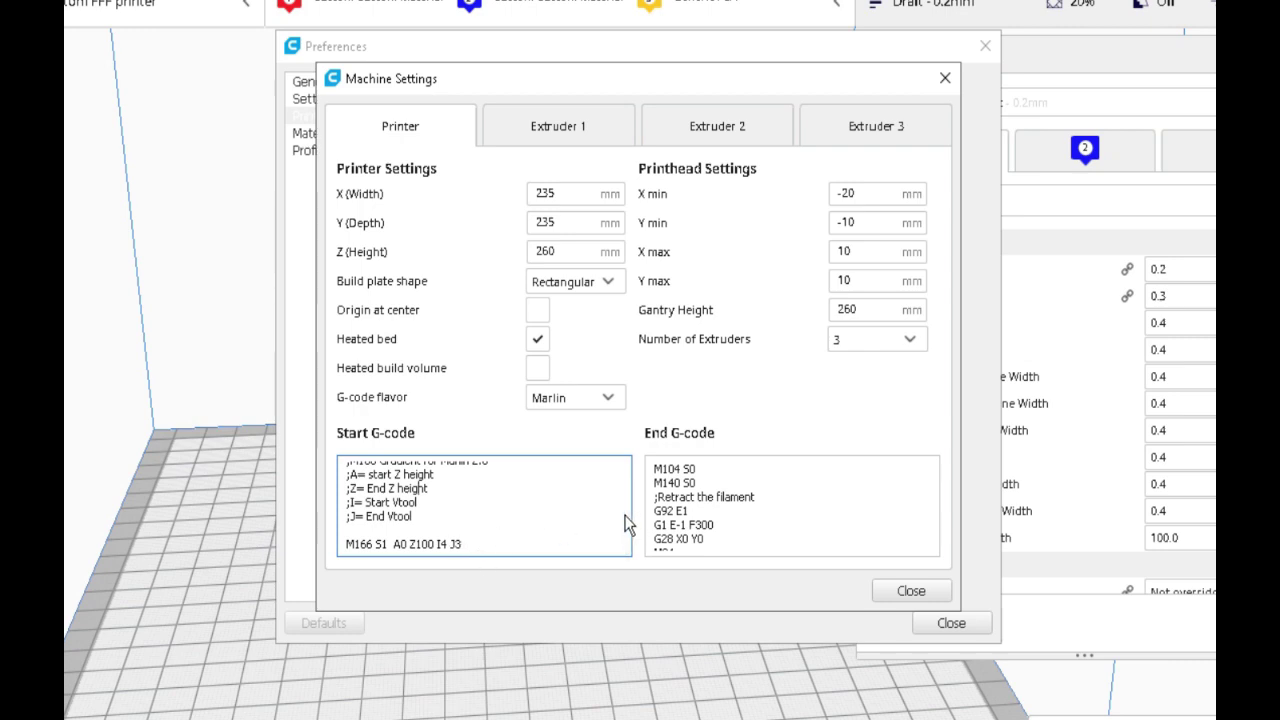
{"action": "scroll", "coordinate": [594, 514], "scroll_direction": "up", "scroll_amount": 5}
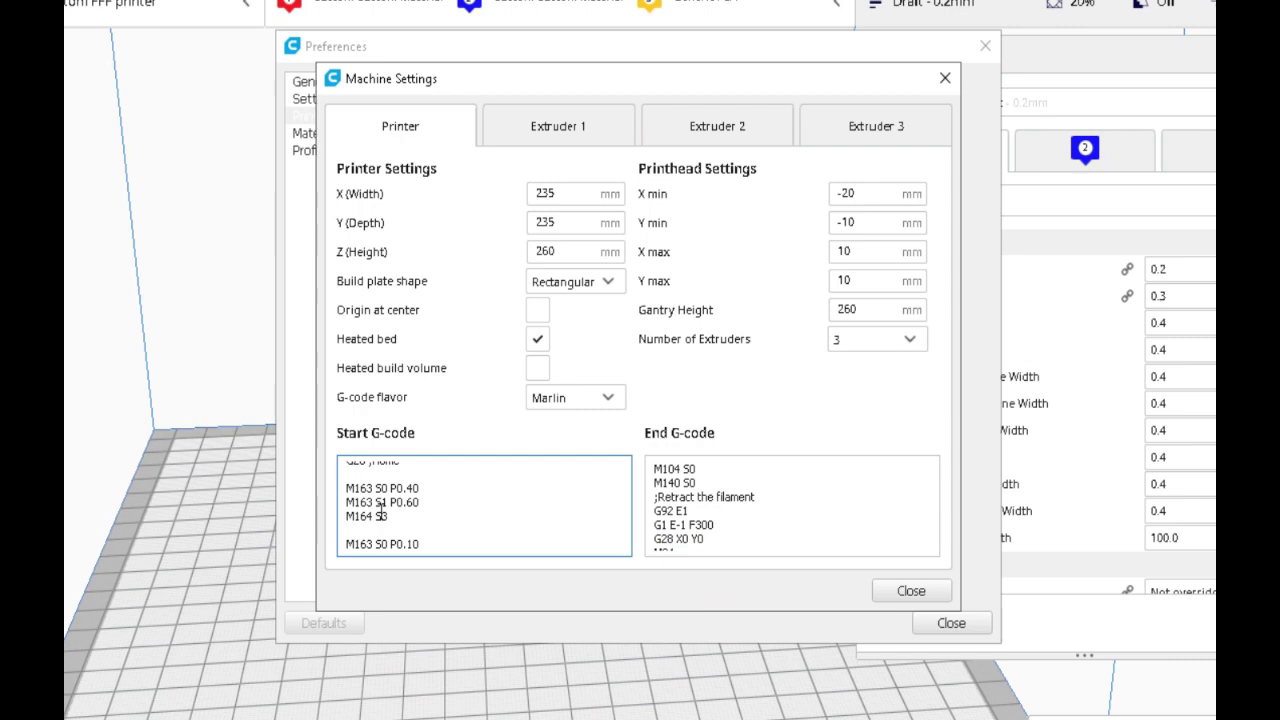
{"action": "scroll", "coordinate": [509, 481], "scroll_direction": "down", "scroll_amount": 4}
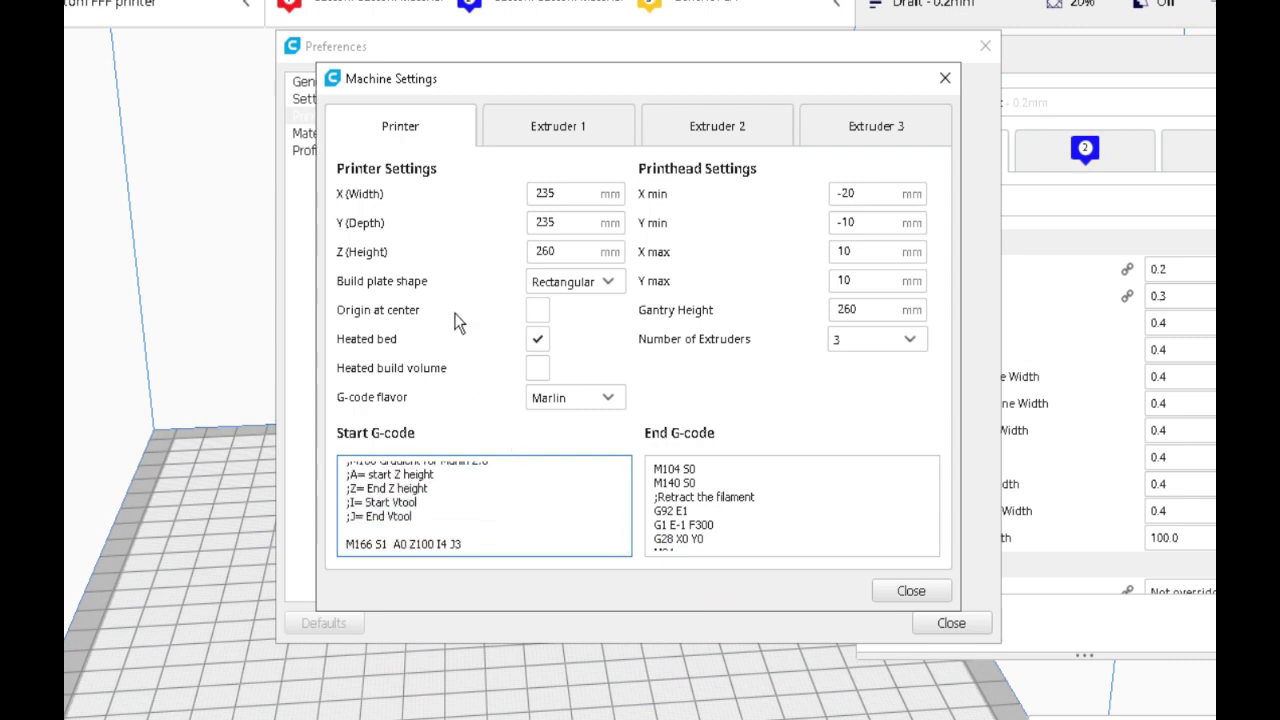
- Append T5 to the Start G-code gradient line, making it 'M166 S1 A0 Z100 I4 J3 T5'
{"action": "mouse_move", "coordinate": [455, 320]}
{"action": "type", "text": "T5"}
- Change the M164 S3 tool number to 4, then 5, and go to T5 on the M166 line
{"action": "scroll", "coordinate": [443, 500], "scroll_direction": "up", "scroll_amount": 5}
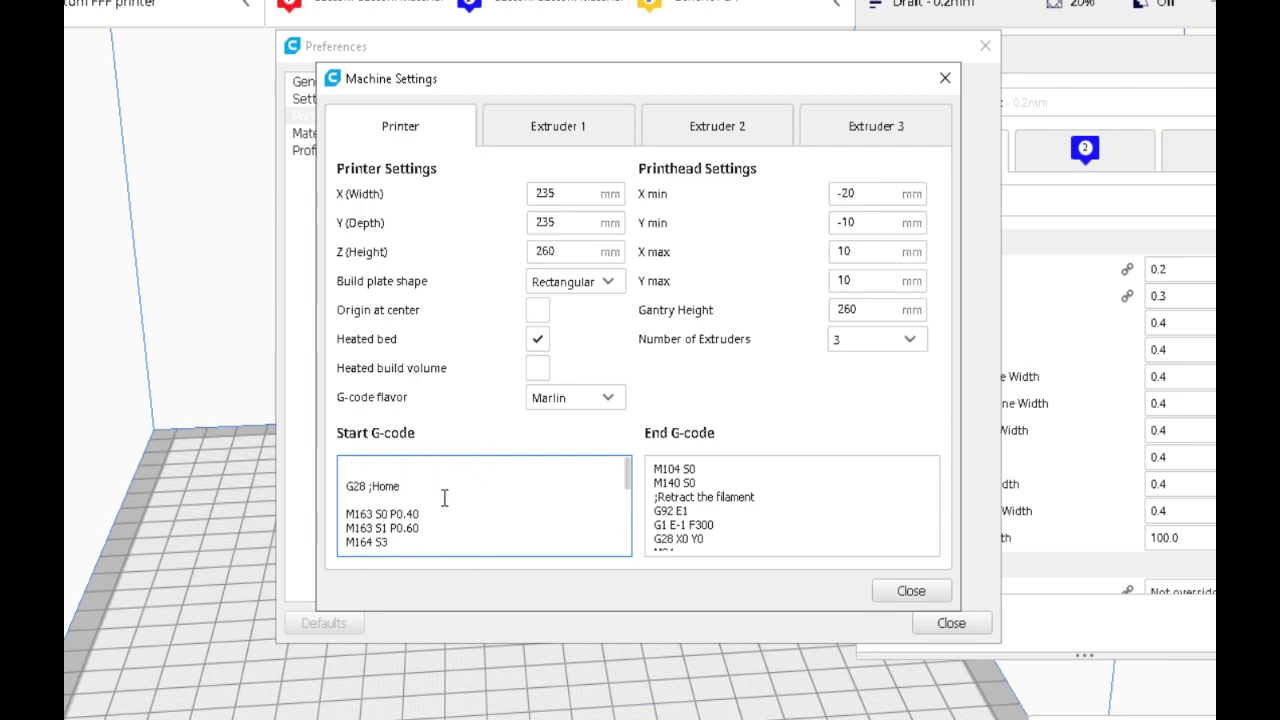
{"action": "left_click", "coordinate": [390, 525]}
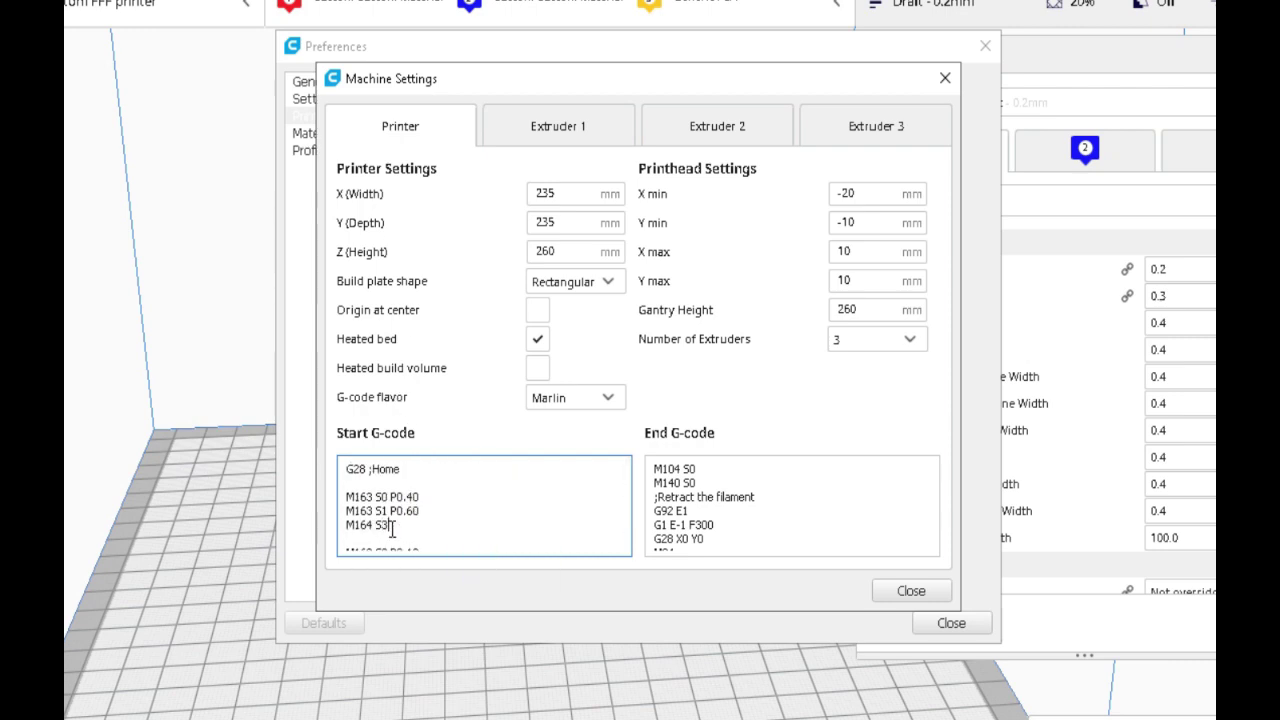
{"action": "key", "text": "BackSpace"}
{"action": "type", "text": "4"}
{"action": "scroll", "coordinate": [566, 509], "scroll_direction": "down", "scroll_amount": 2}
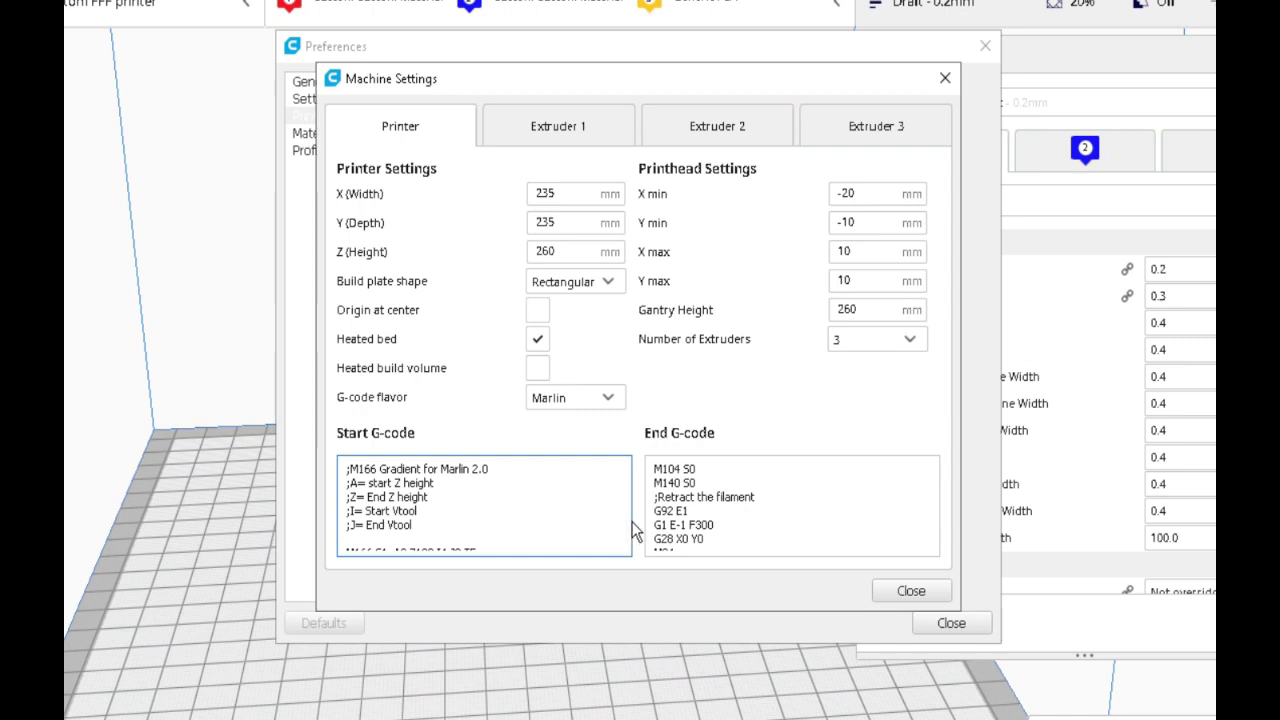
{"action": "scroll", "coordinate": [629, 518], "scroll_direction": "up", "scroll_amount": 2}
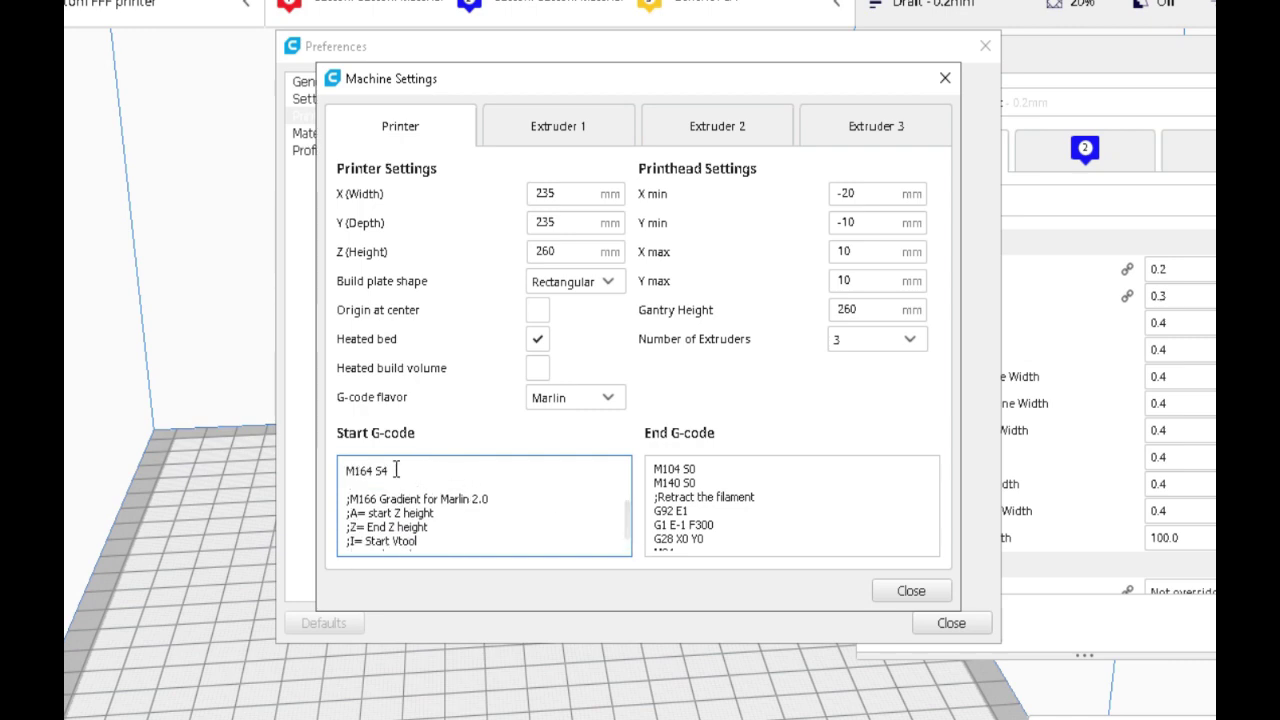
{"action": "key", "text": "BackSpace"}
{"action": "type", "text": "5"}
{"action": "scroll", "coordinate": [458, 528], "scroll_direction": "down", "scroll_amount": 1}
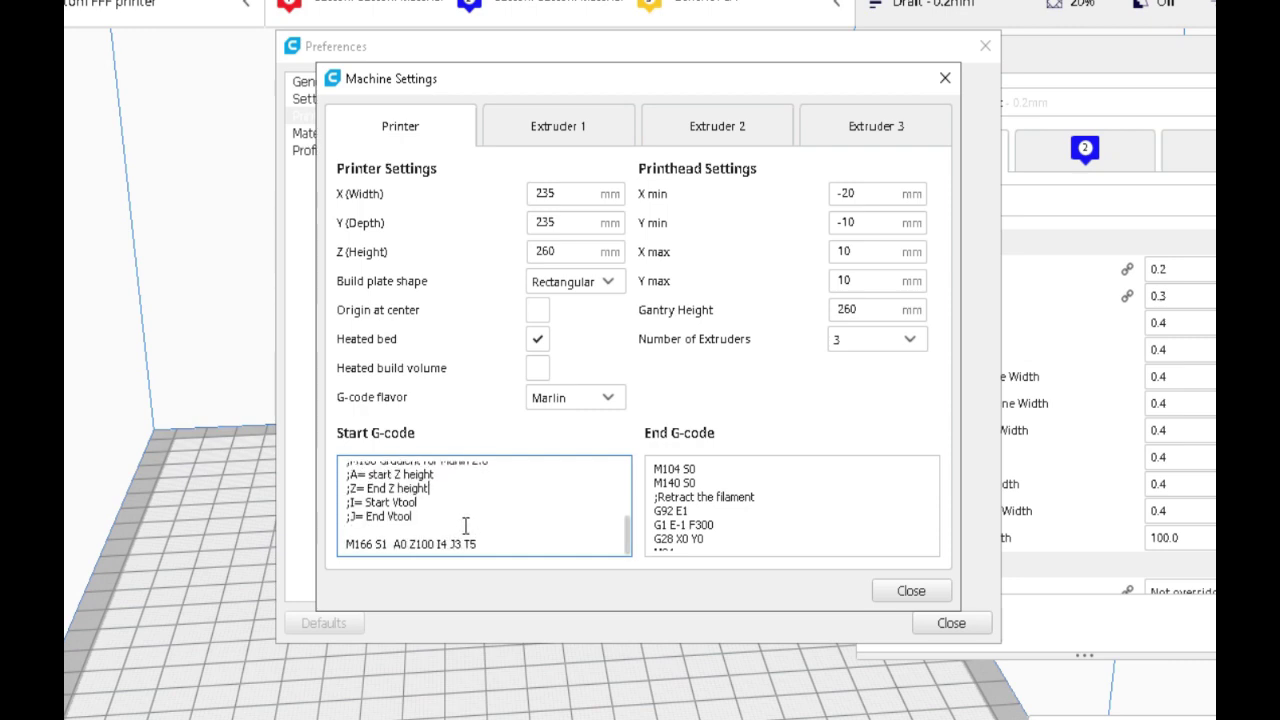
{"action": "left_click", "coordinate": [480, 544]}
{"action": "left_click_drag", "start_coordinate": [346, 544], "coordinate": [490, 543]}
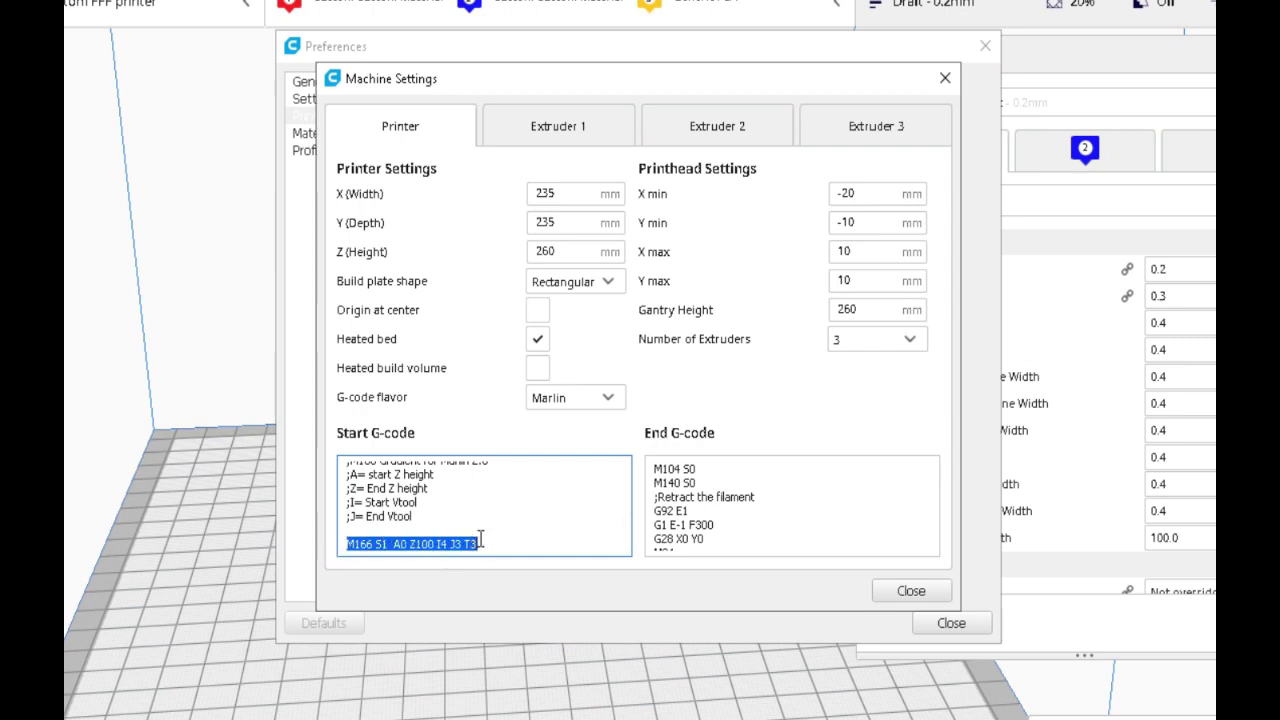
{"action": "left_click", "coordinate": [481, 543]}
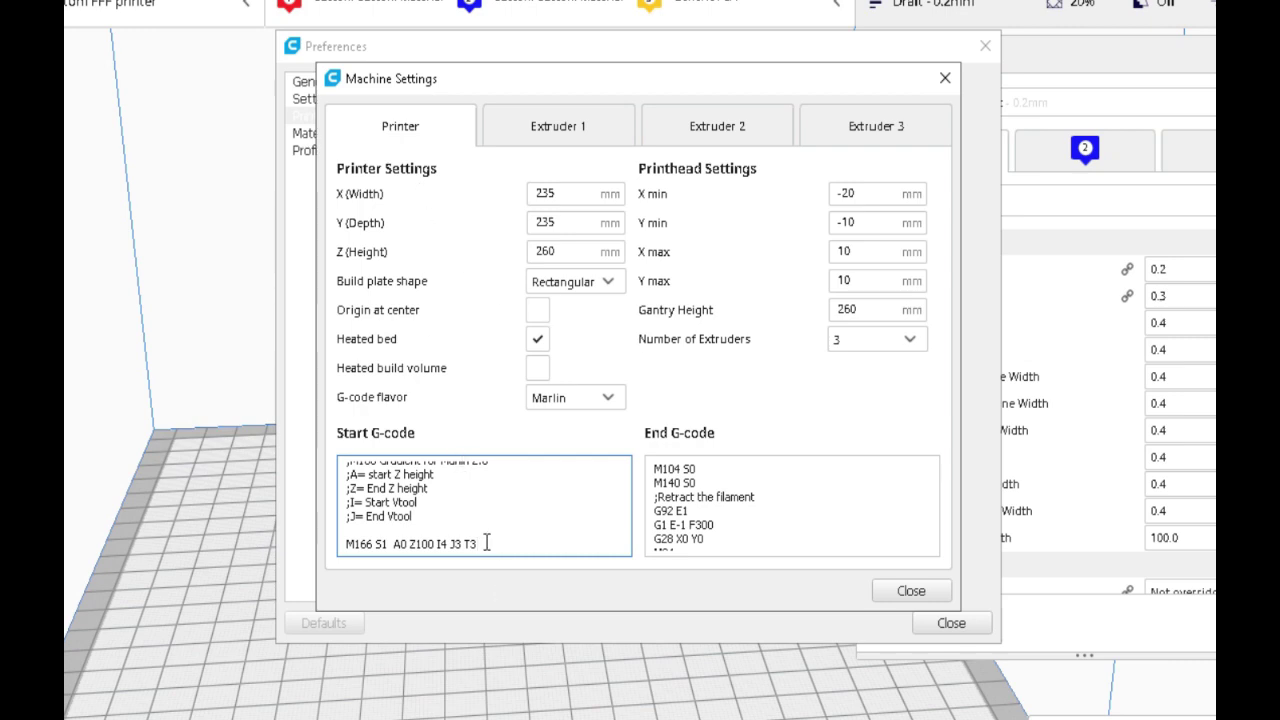
{"action": "left_click_drag", "start_coordinate": [486, 542], "coordinate": [348, 538]}
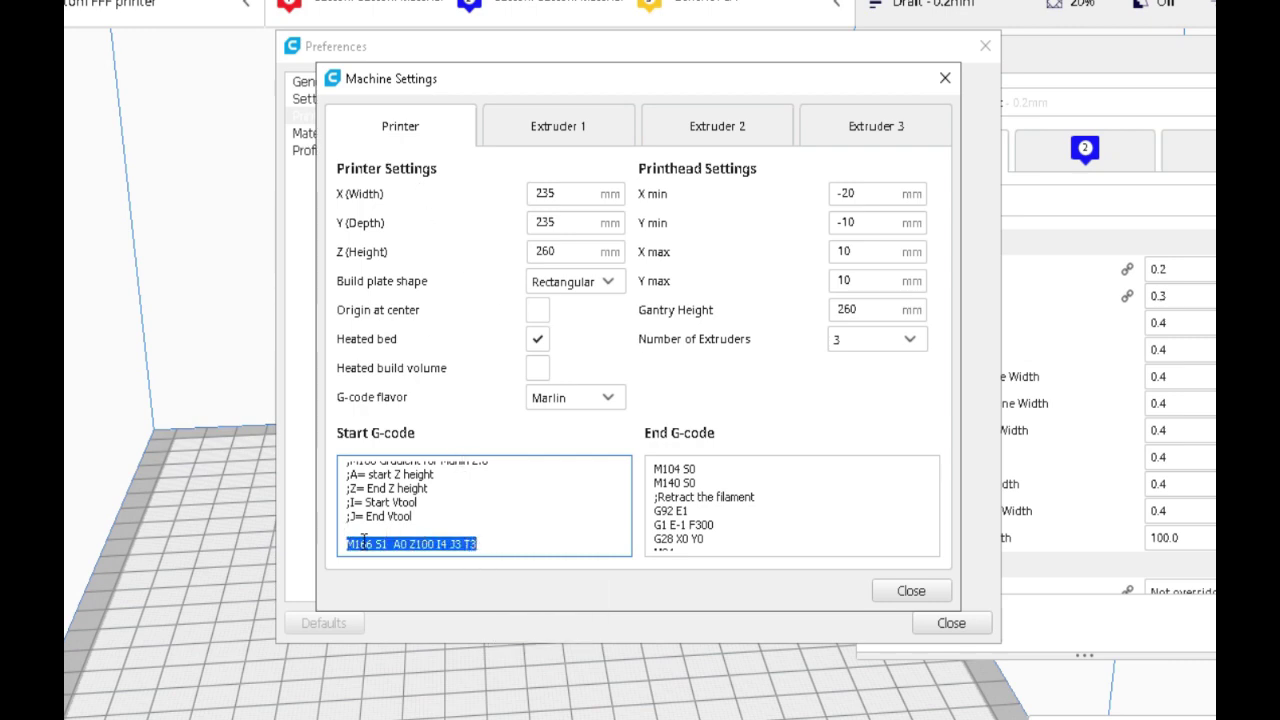